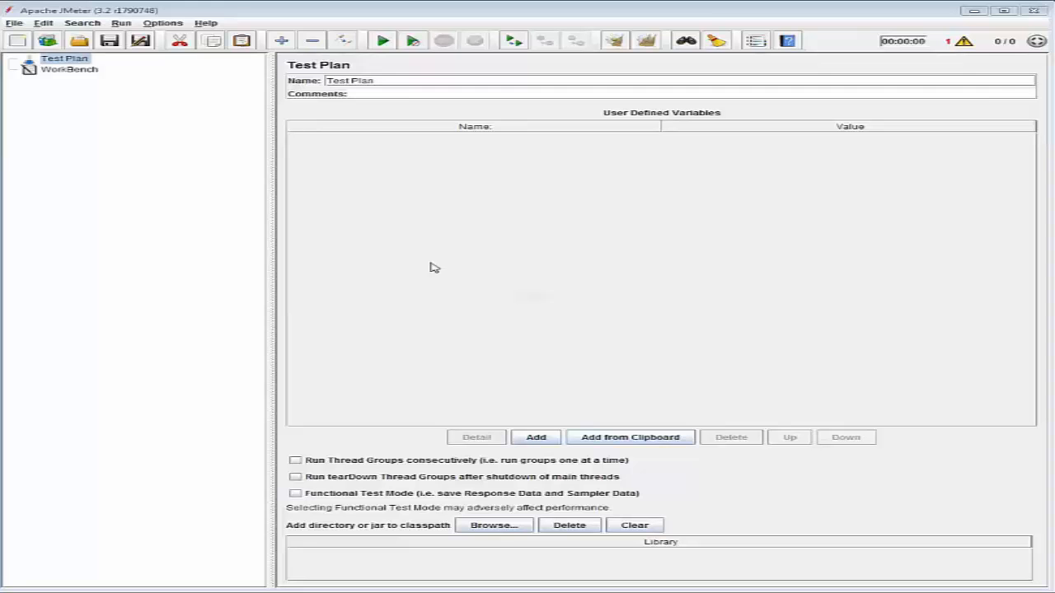
Install the Dummy Sampler and jpgc - Standard Set plugins, applying the changes with a JMeter restart.
click(156, 27)
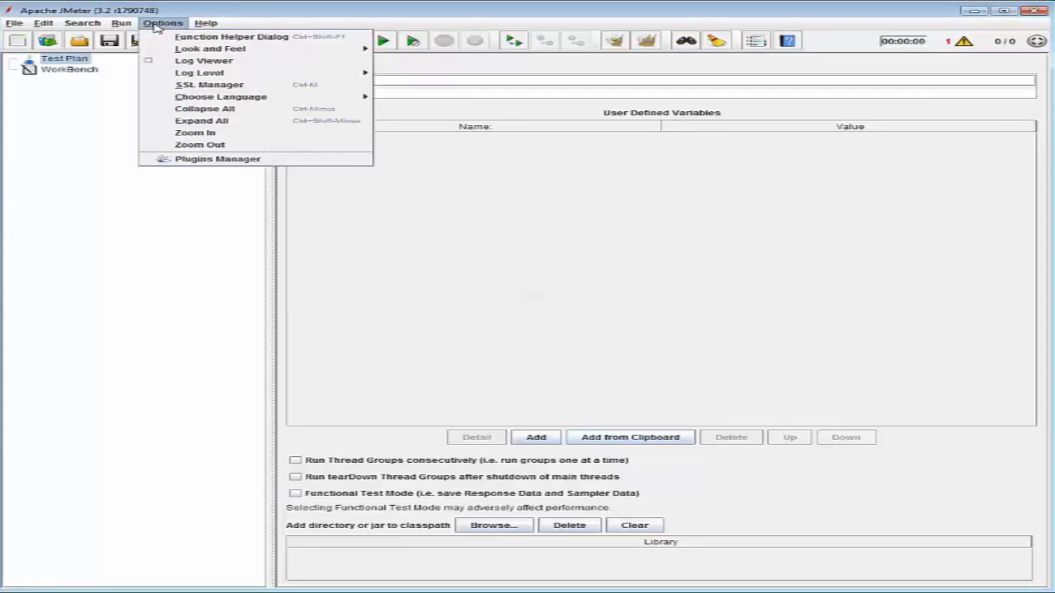
click(231, 159)
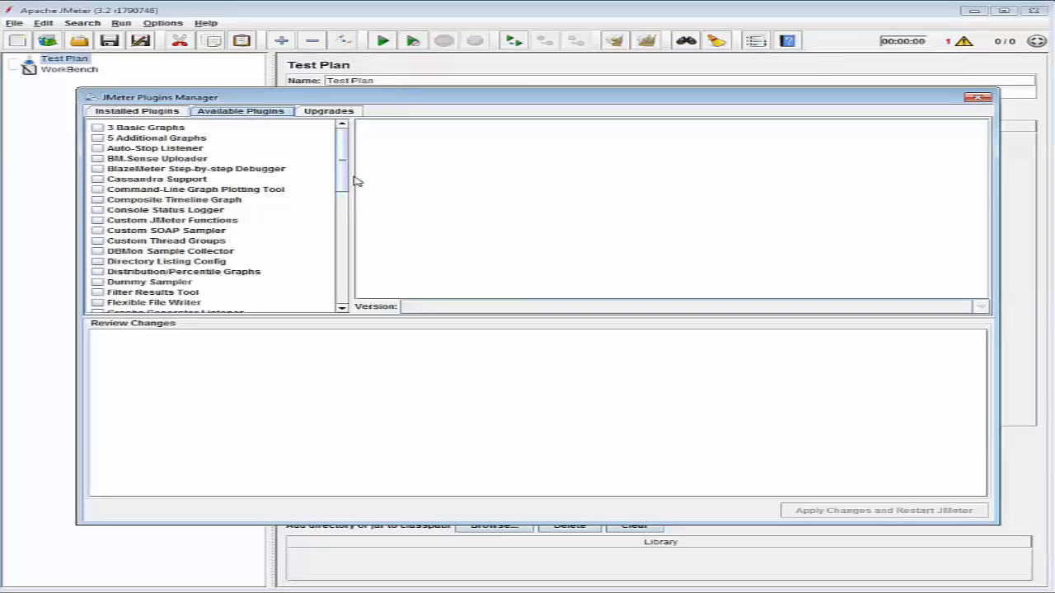
click(97, 282)
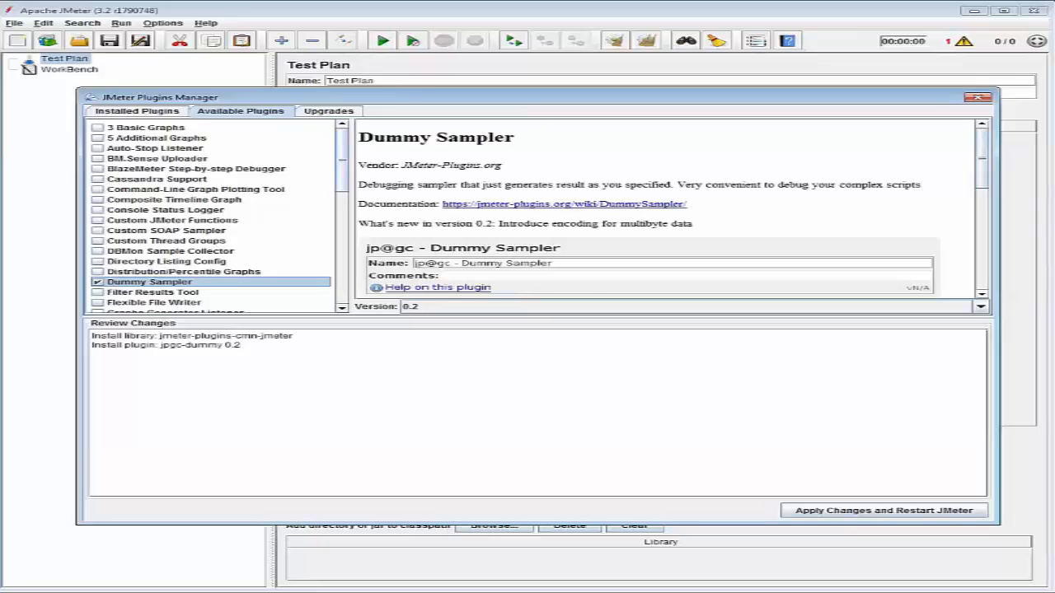
scroll(651, 214, down, 3)
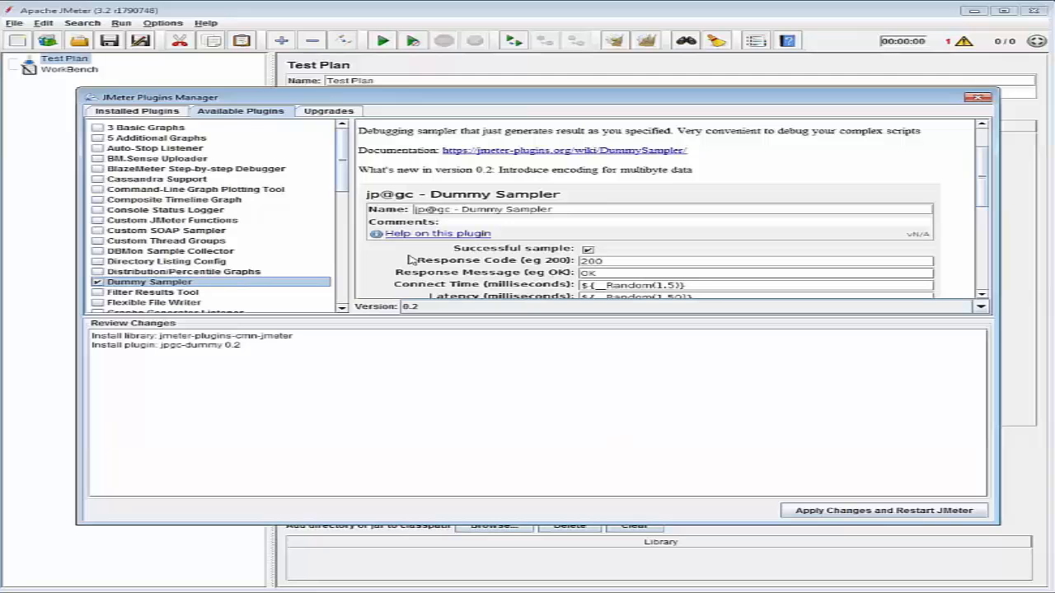
scroll(265, 301, down, 10)
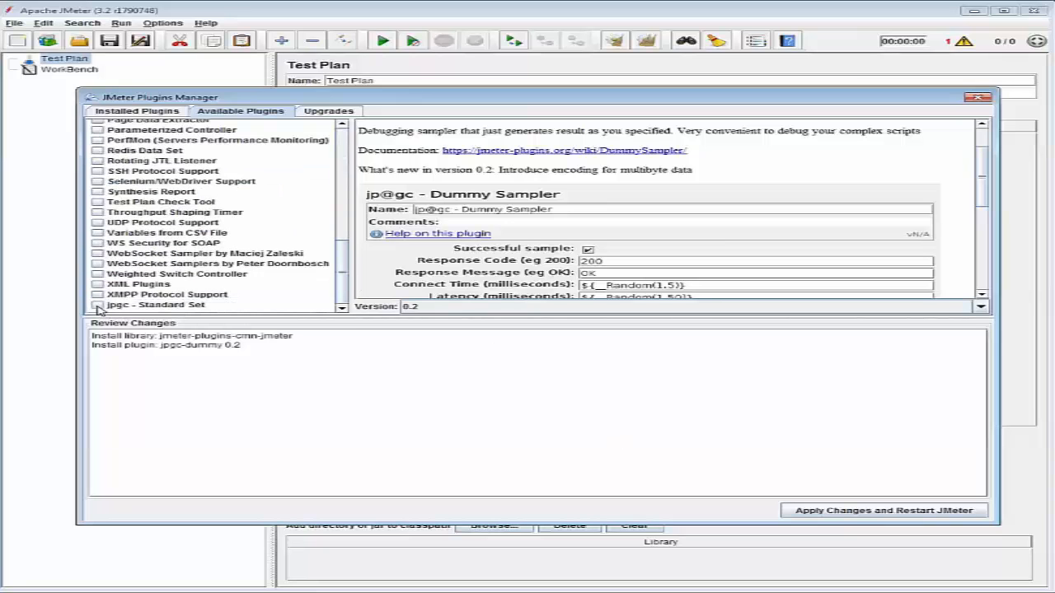
click(97, 306)
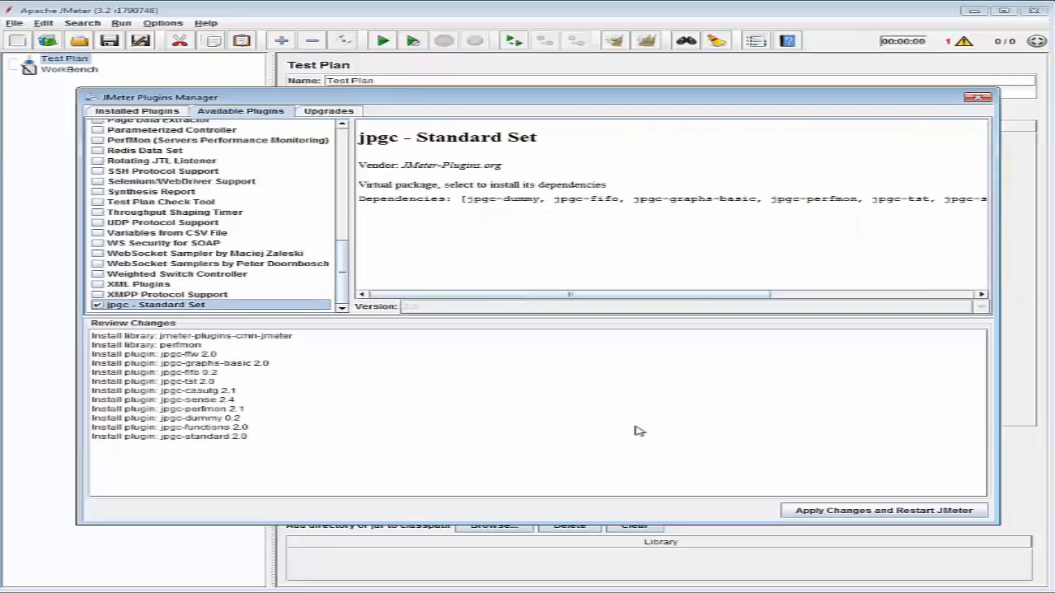
click(882, 512)
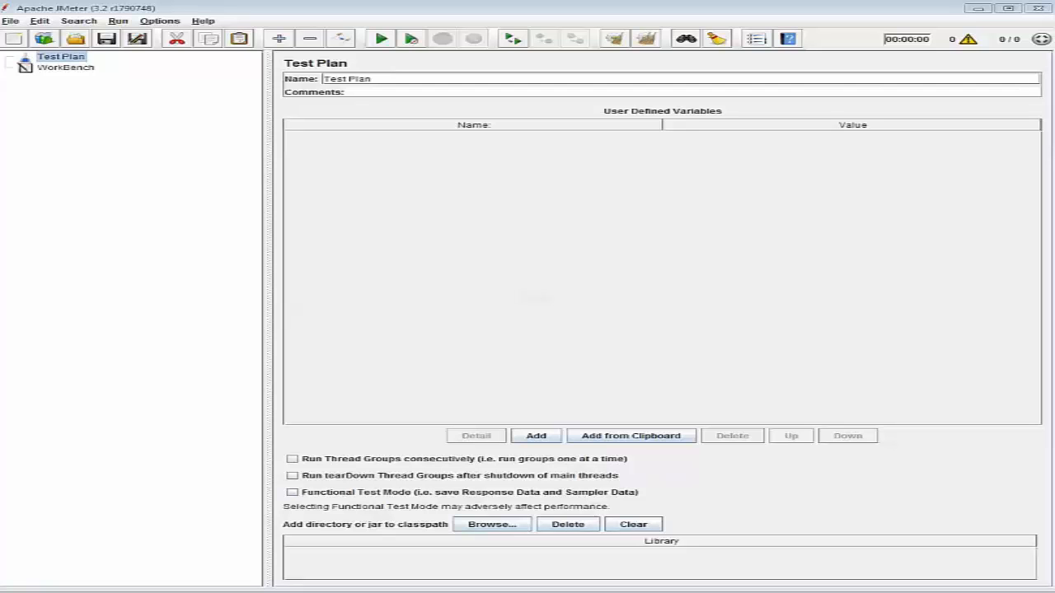
Start saving the test plan under a new name, creating and opening a "JMeter Scripts" folder inside apache-jmeter-3.2.
click(11, 22)
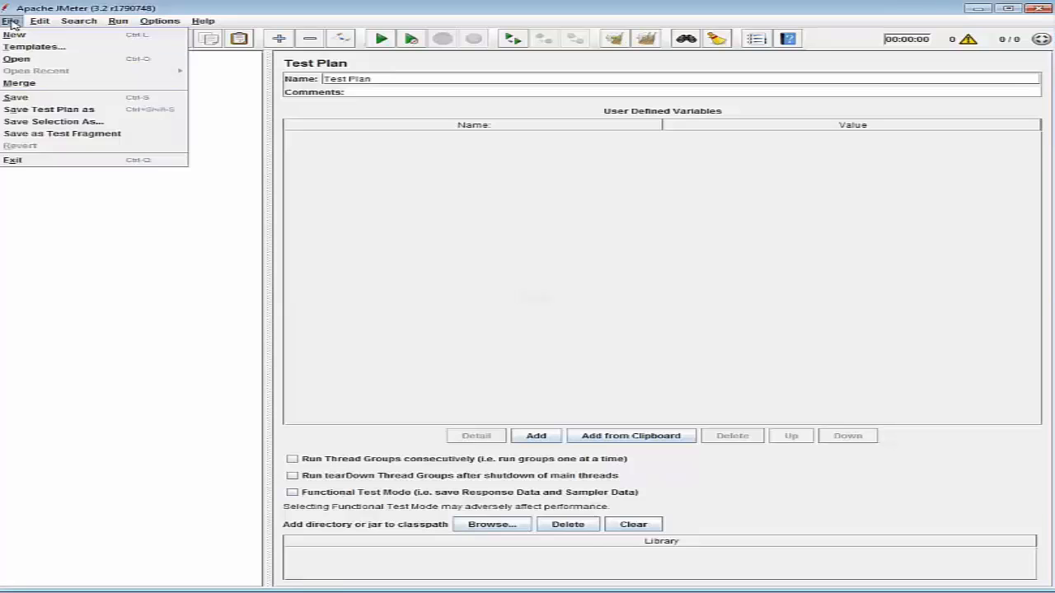
click(55, 109)
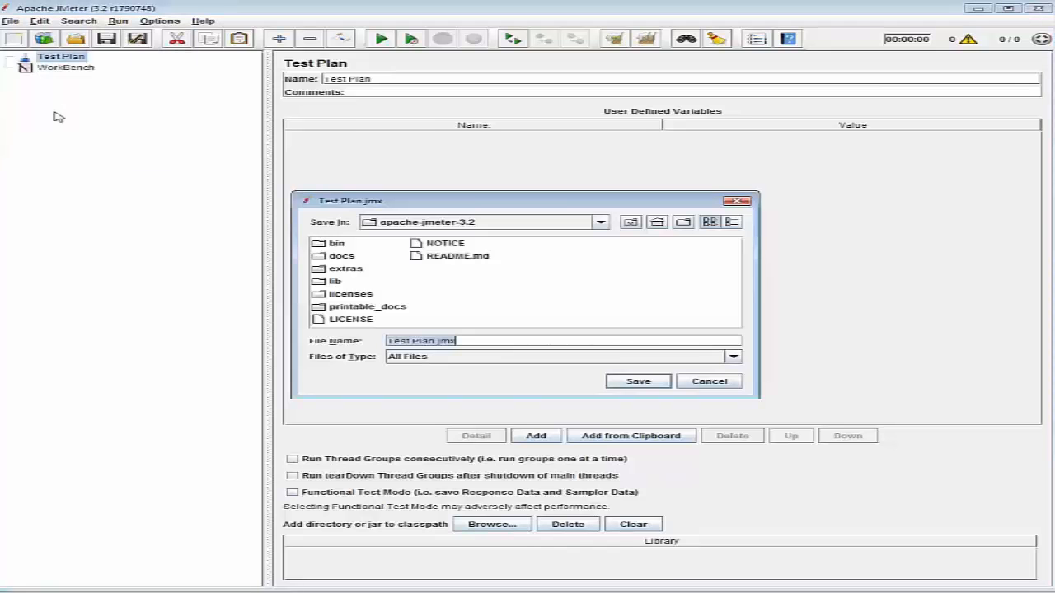
right_click(540, 284)
click(587, 315)
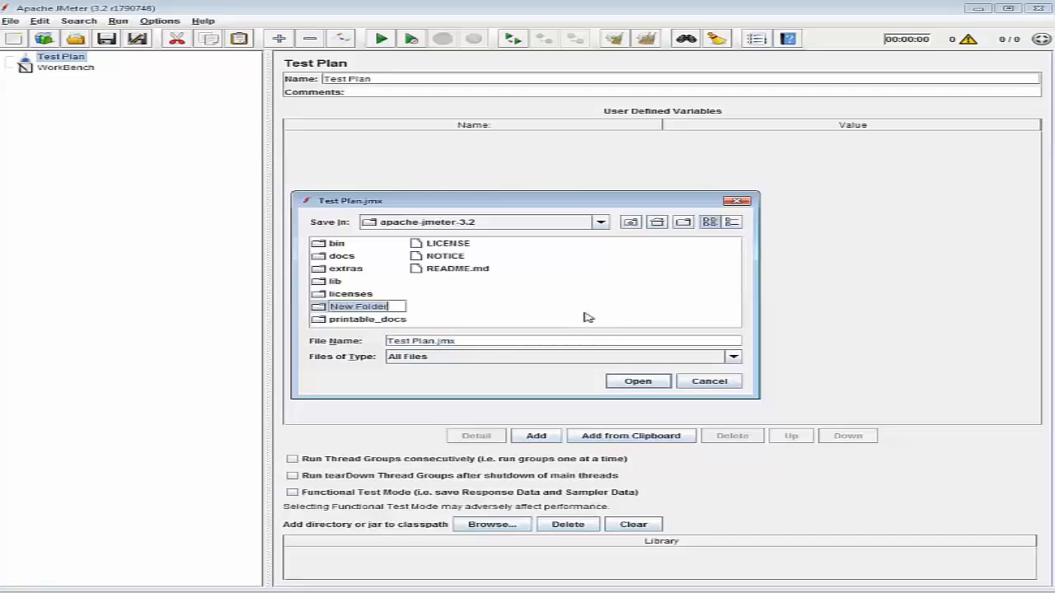
key(BackSpace)
text(JMeter Scripts)
key(Return)
double_click(402, 283)
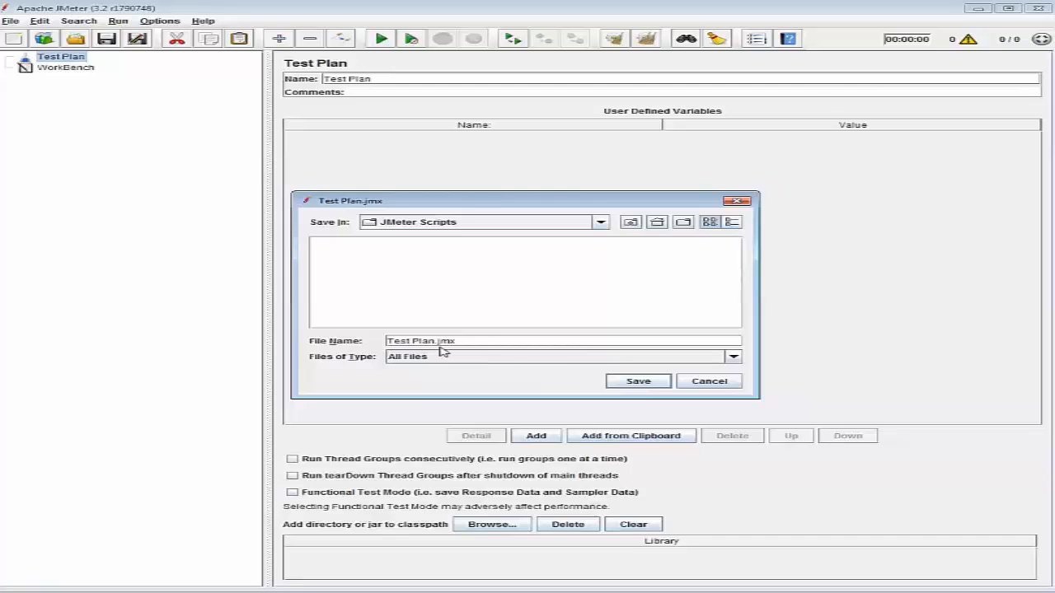
Name the test plan file "Jmeter 1-2-Thread Groups.jmx.jmx" and save it in the JMeter Scripts folder.
drag(434, 341, 386, 341)
key(BackSpace)
text(Jmeter)
text( 1-2-)
text(Thread G)
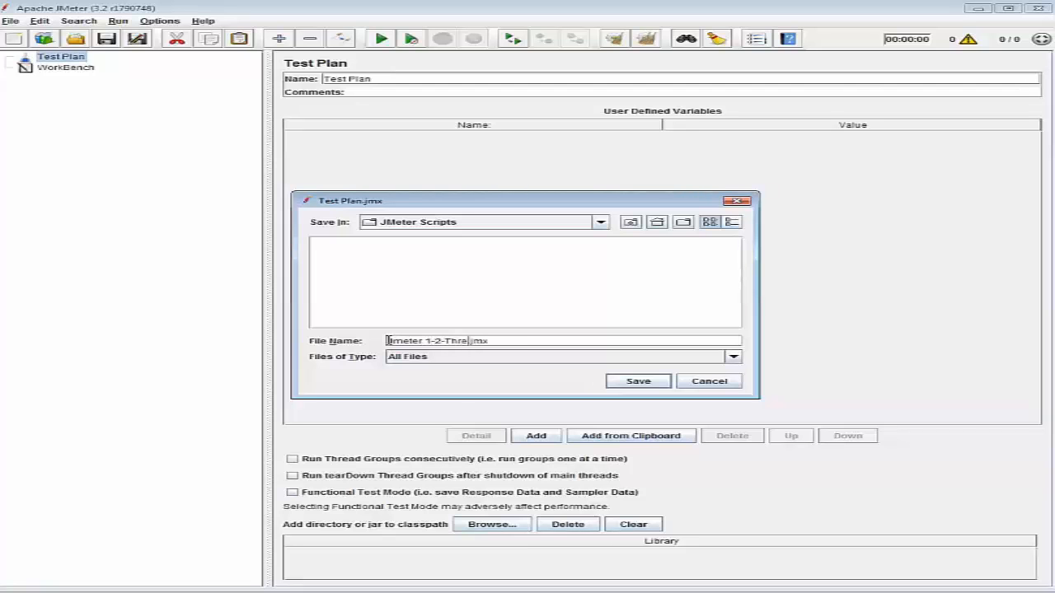
text(roups.jmx)
click(657, 386)
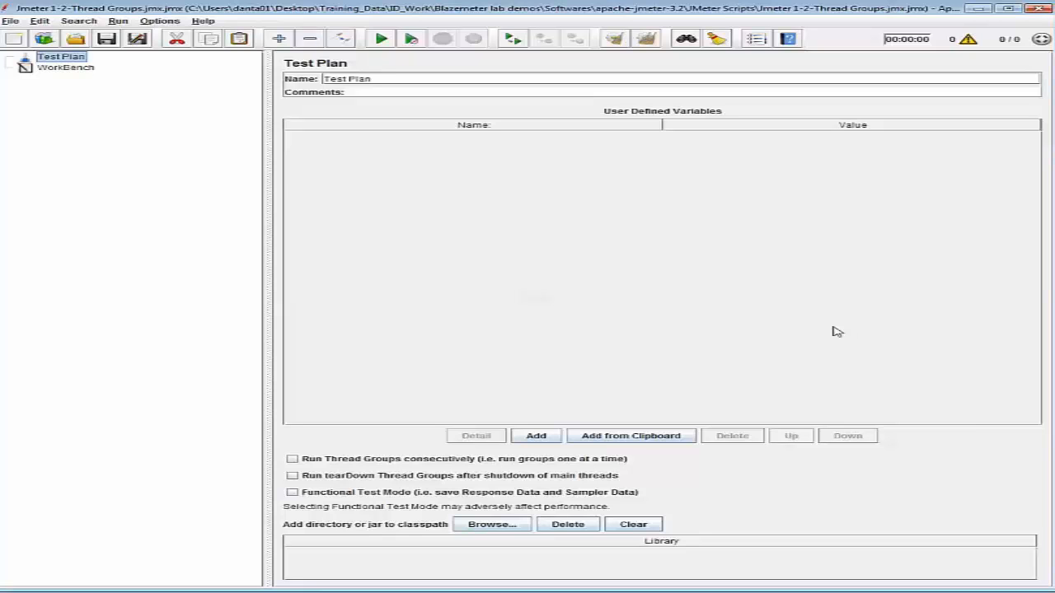
Set the test plan to run thread groups consecutively and add a standard Thread Group to it.
click(292, 461)
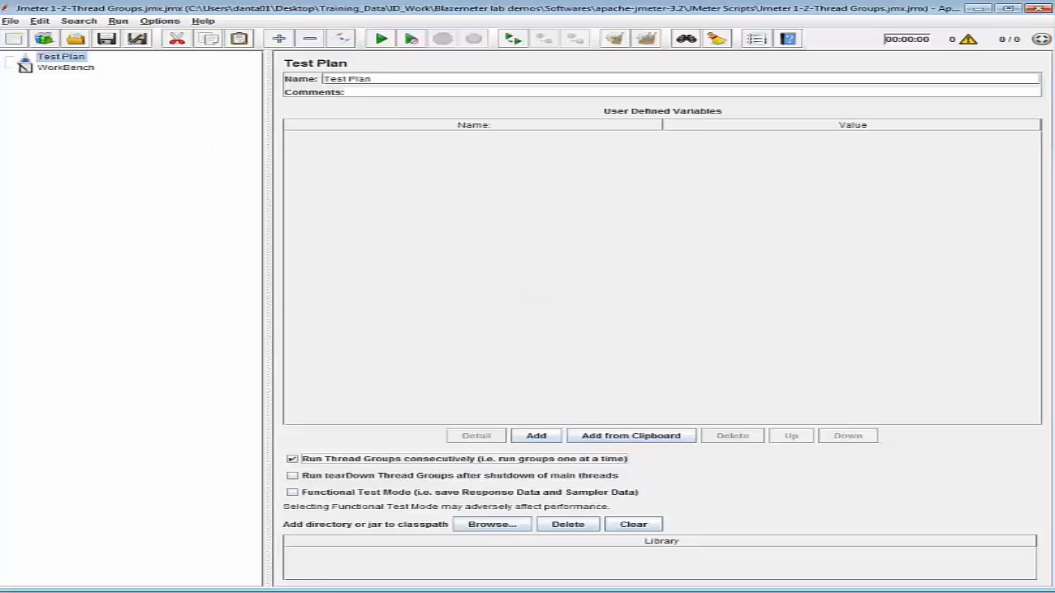
click(43, 22)
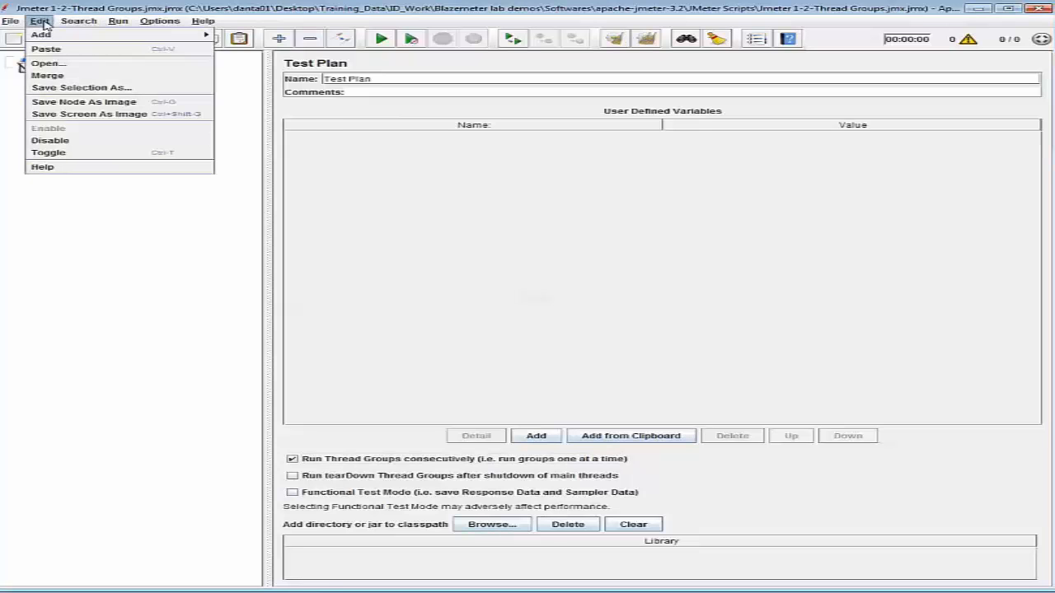
mouse_move(46, 38)
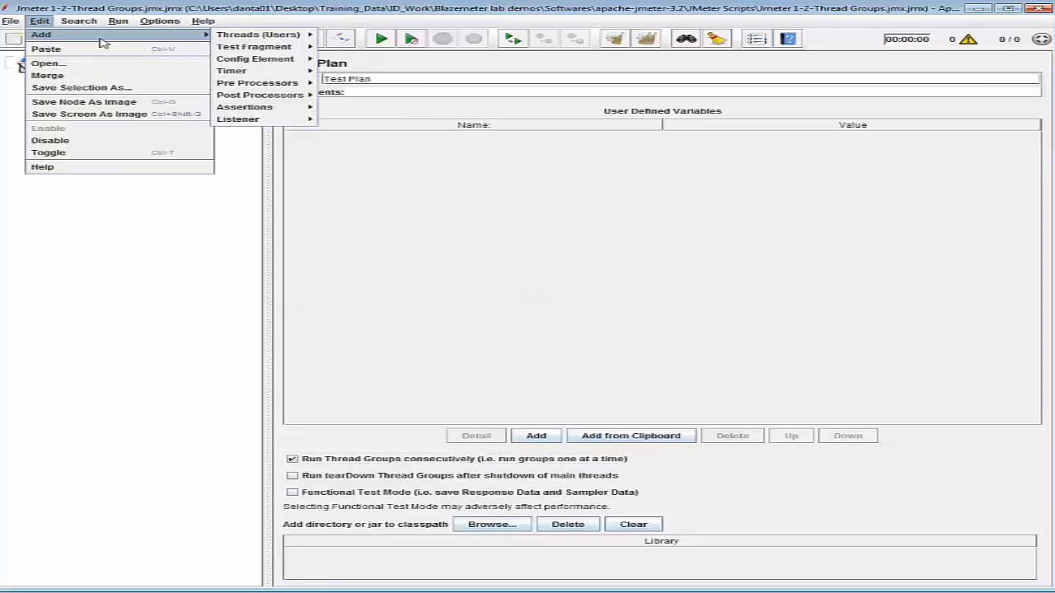
mouse_move(268, 37)
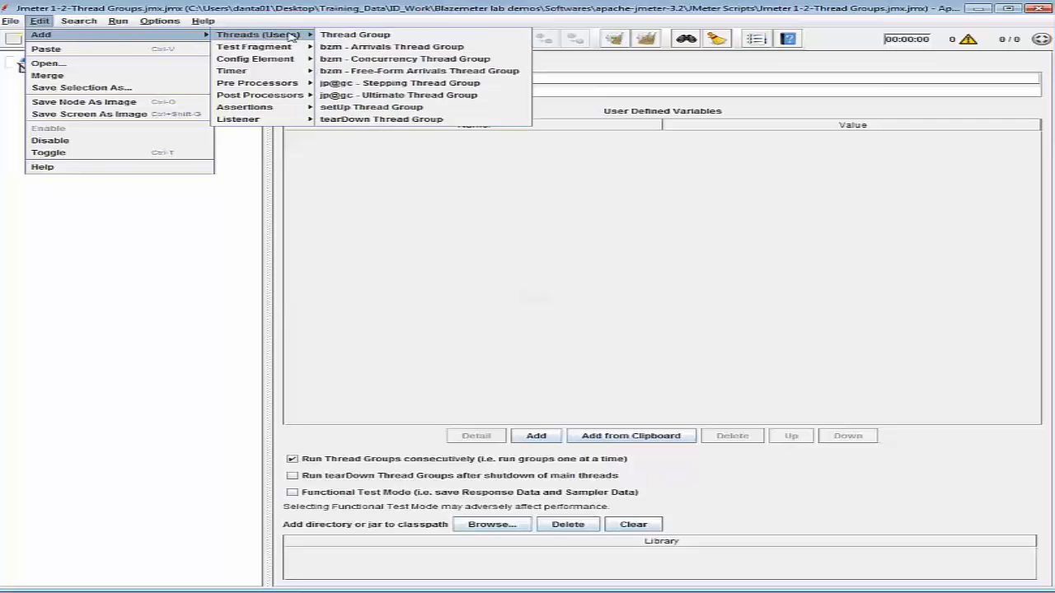
click(346, 35)
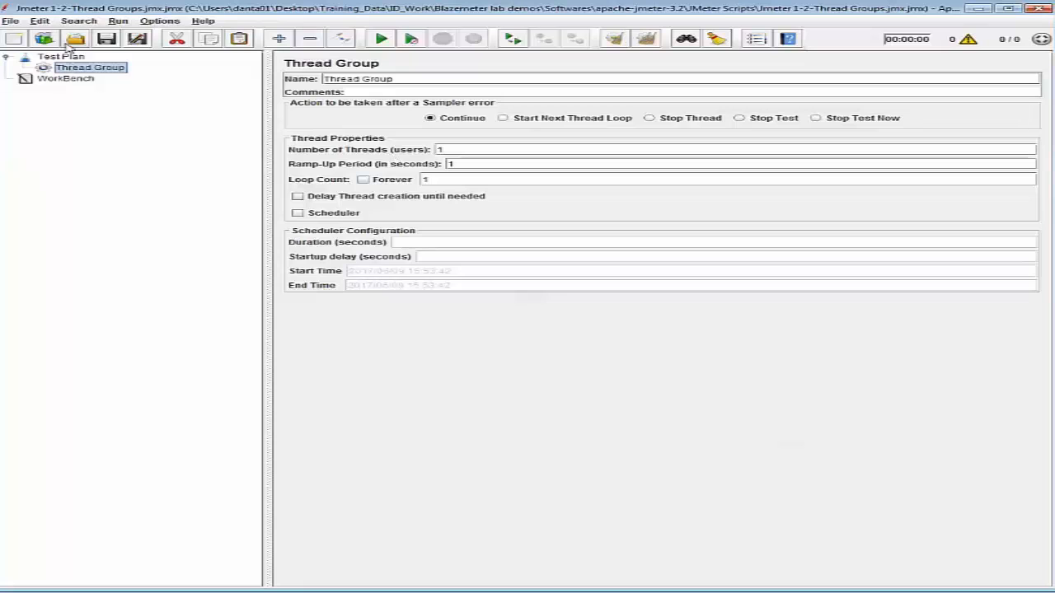
Add a jp@gc - Dummy Sampler under the Thread Group.
click(39, 20)
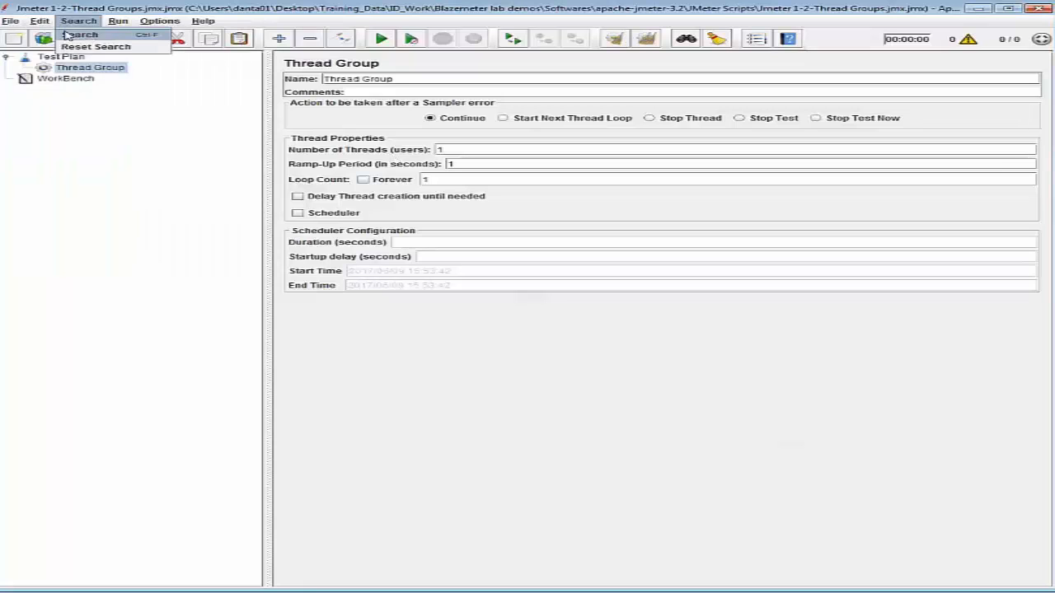
mouse_move(140, 40)
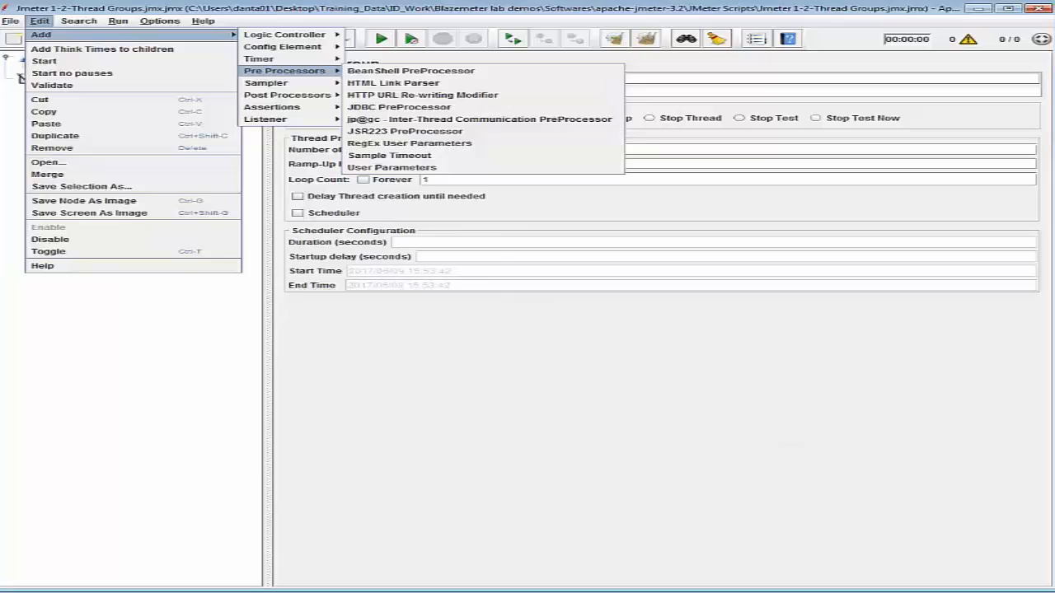
mouse_move(297, 82)
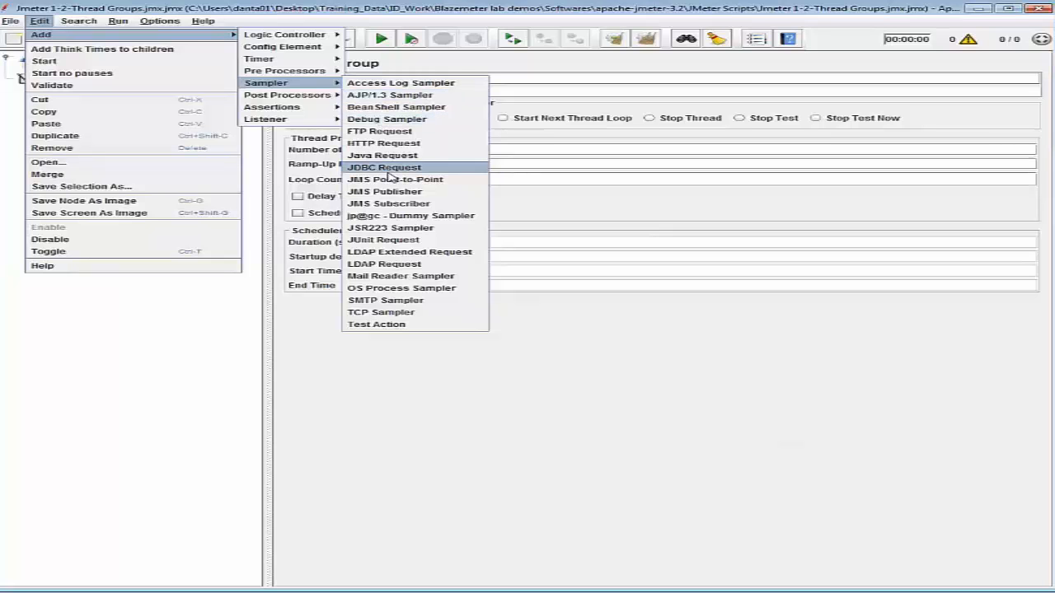
click(445, 217)
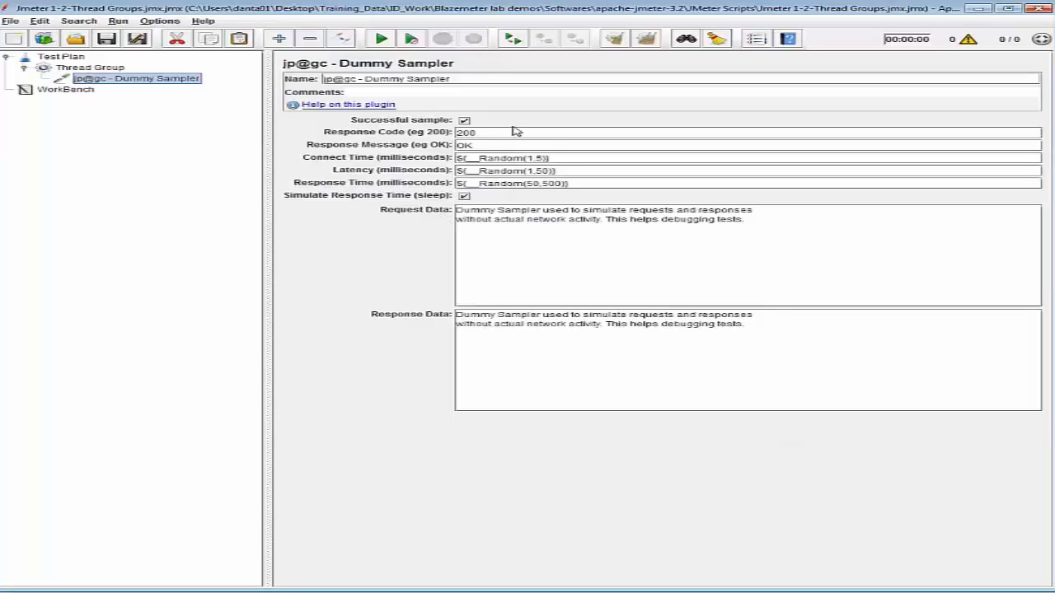
Rename the dummy sampler as "Sampler in TG #1".
drag(490, 78, 298, 73)
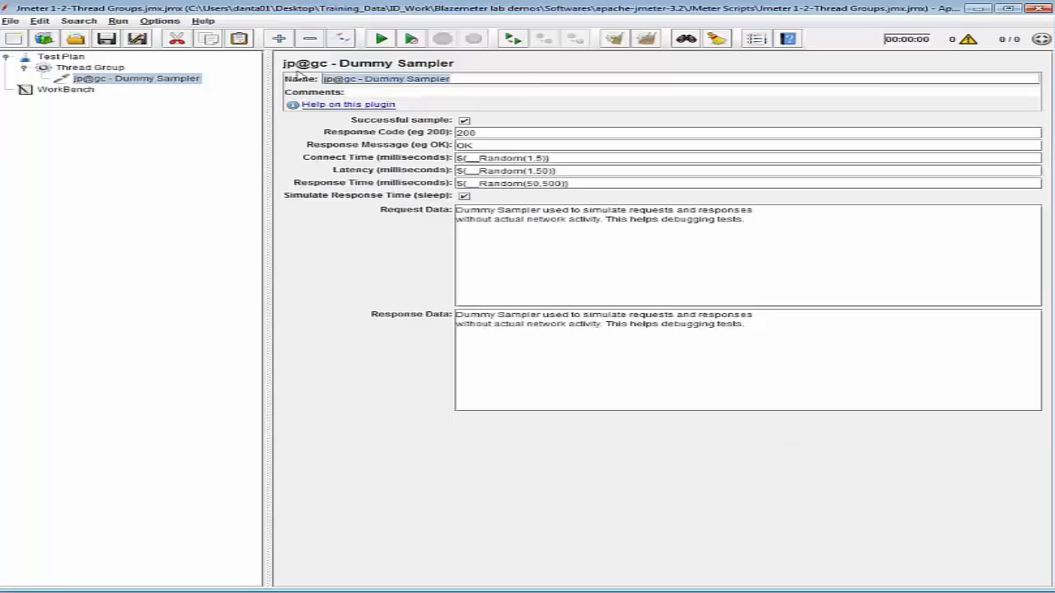
text(Sampler in)
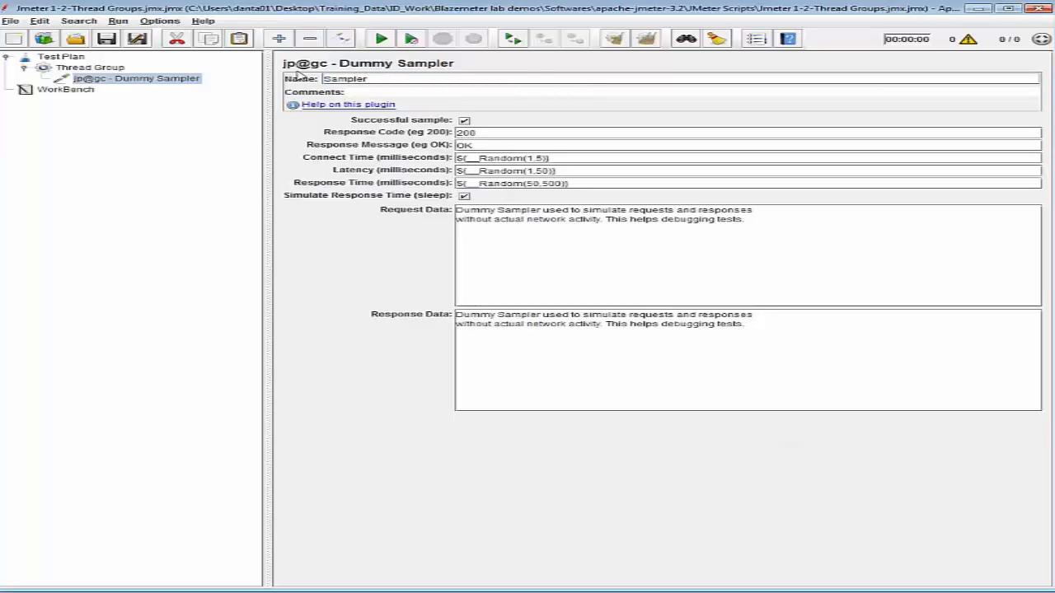
text( TG #1)
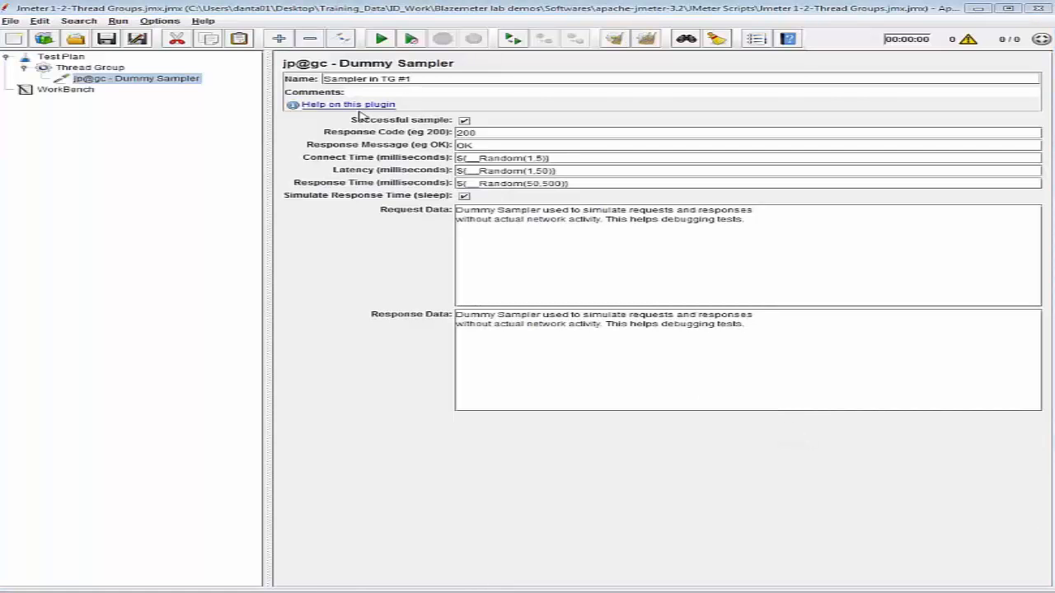
Set the Thread Group's action after a sampler error to Stop Thread and its number of threads to 5.
click(111, 69)
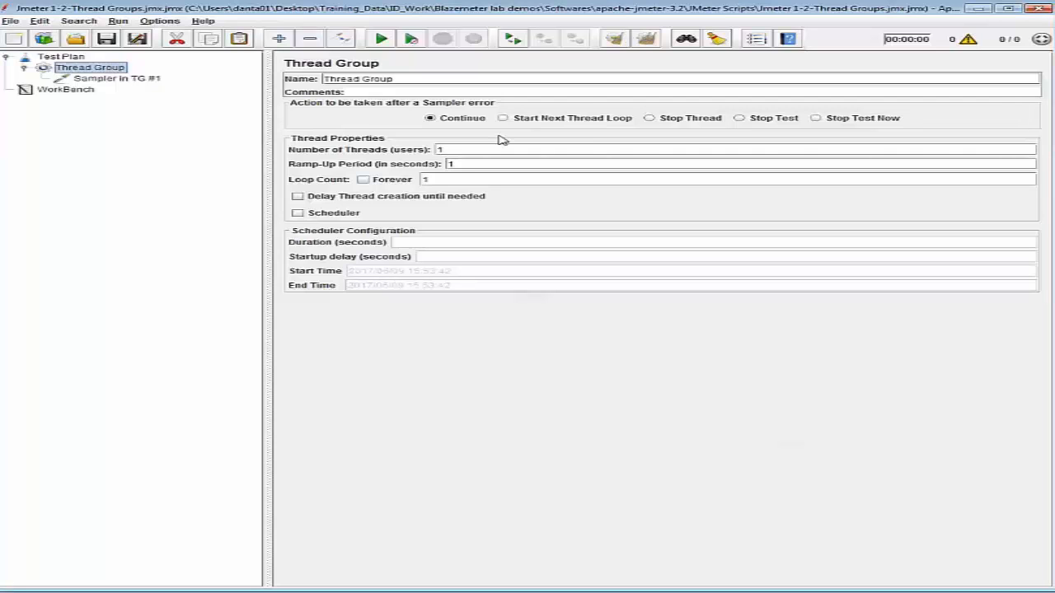
click(650, 121)
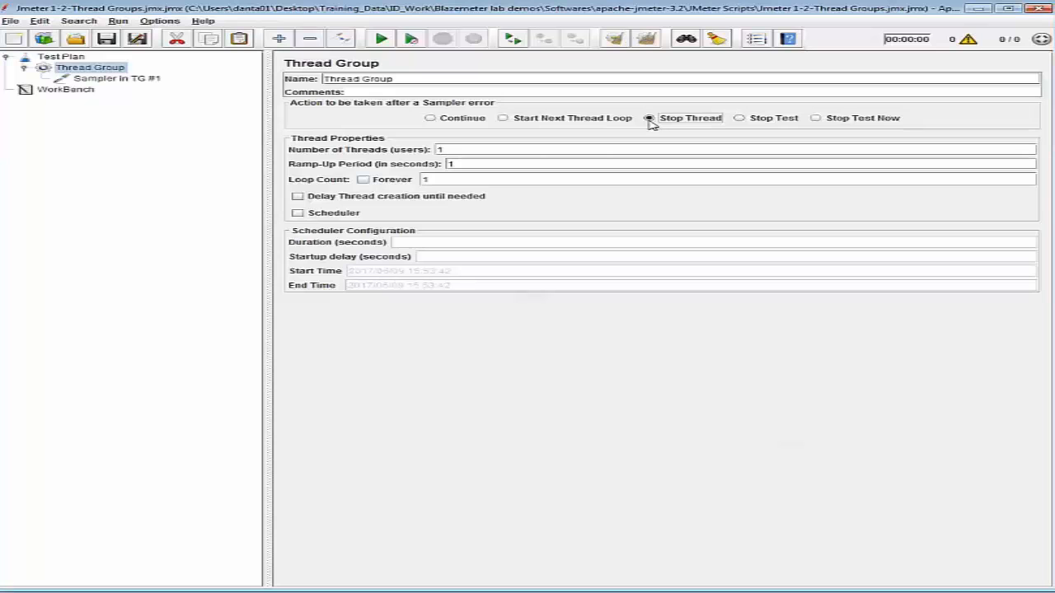
click(467, 148)
key(BackSpace)
text(5)
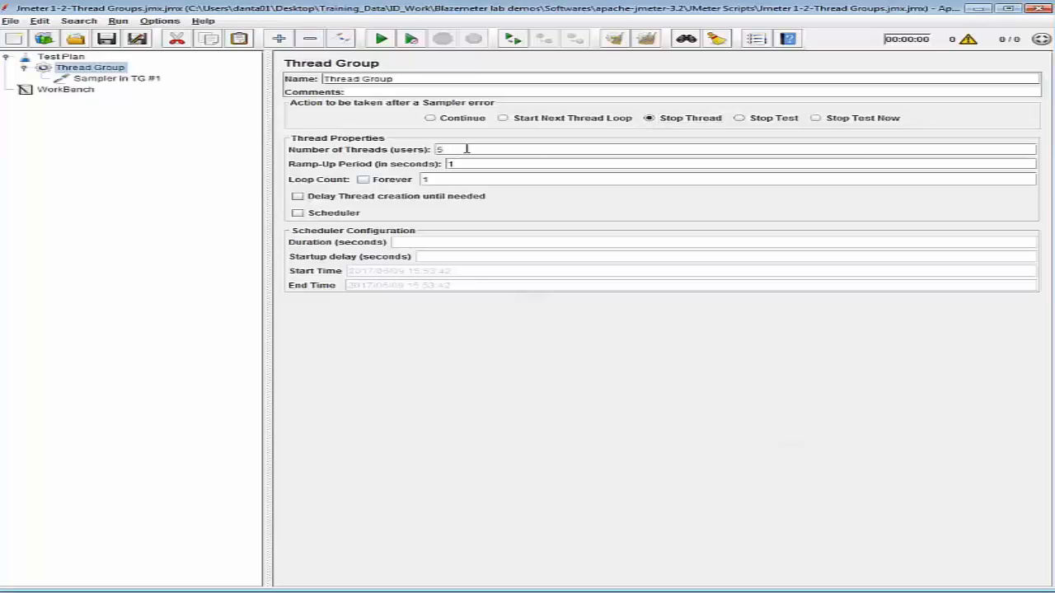
Set the Thread Group's ramp-up period to 60 seconds and its loop count to 2.
click(467, 164)
key(BackSpace)
text(60)
click(492, 181)
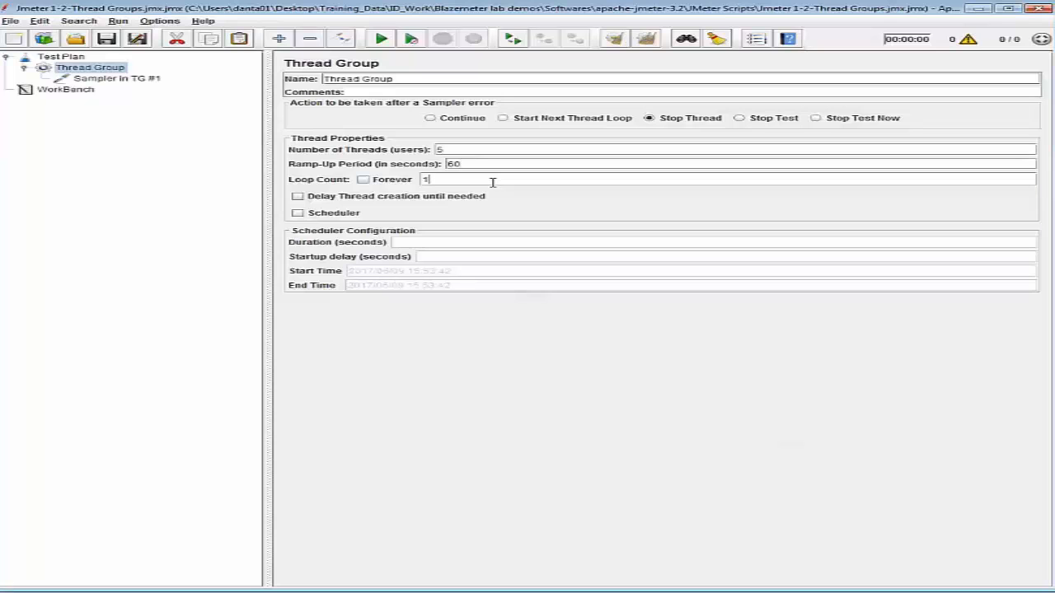
key(BackSpace)
text(2)
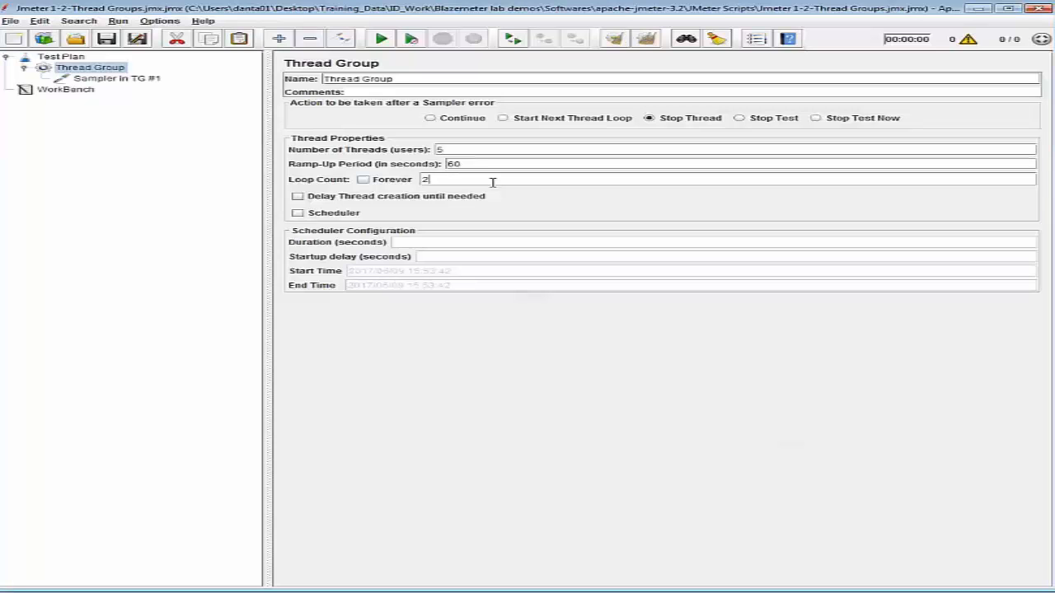
Add a jp@gc - Ultimate Thread Group to the Test Plan.
click(66, 58)
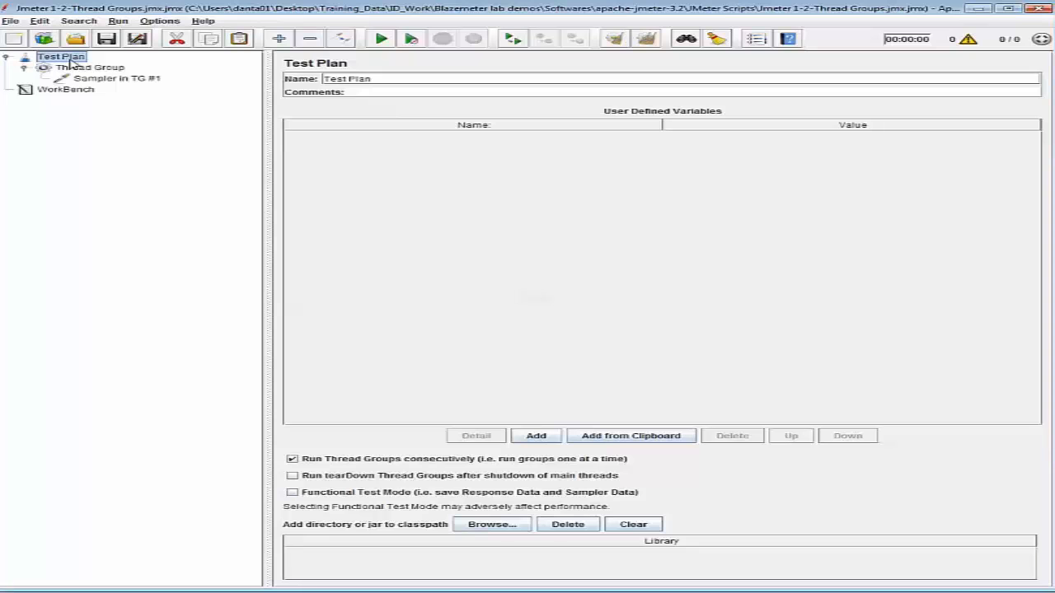
right_click(73, 54)
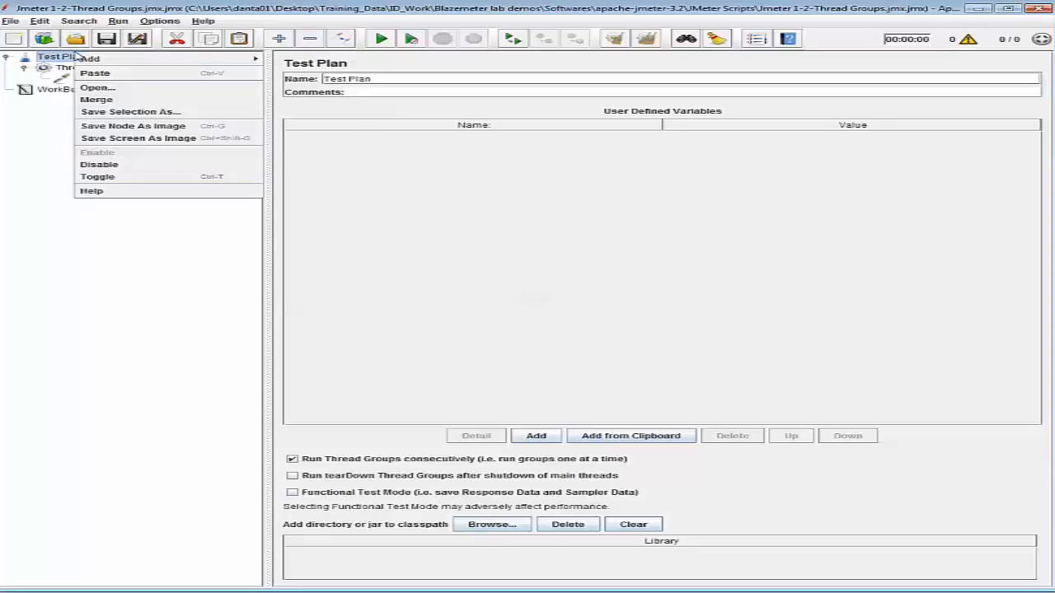
mouse_move(136, 59)
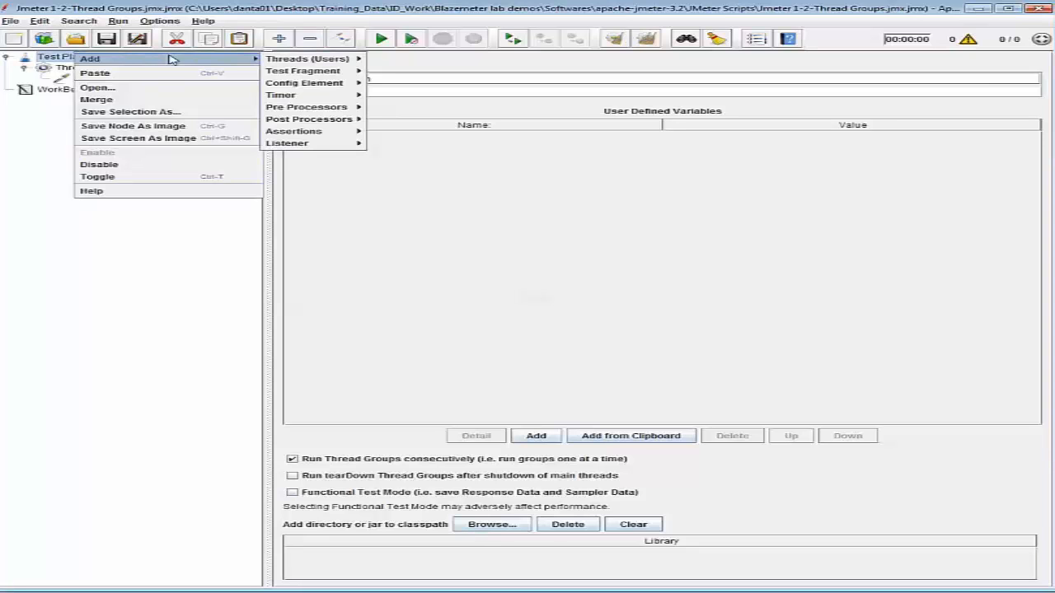
mouse_move(302, 59)
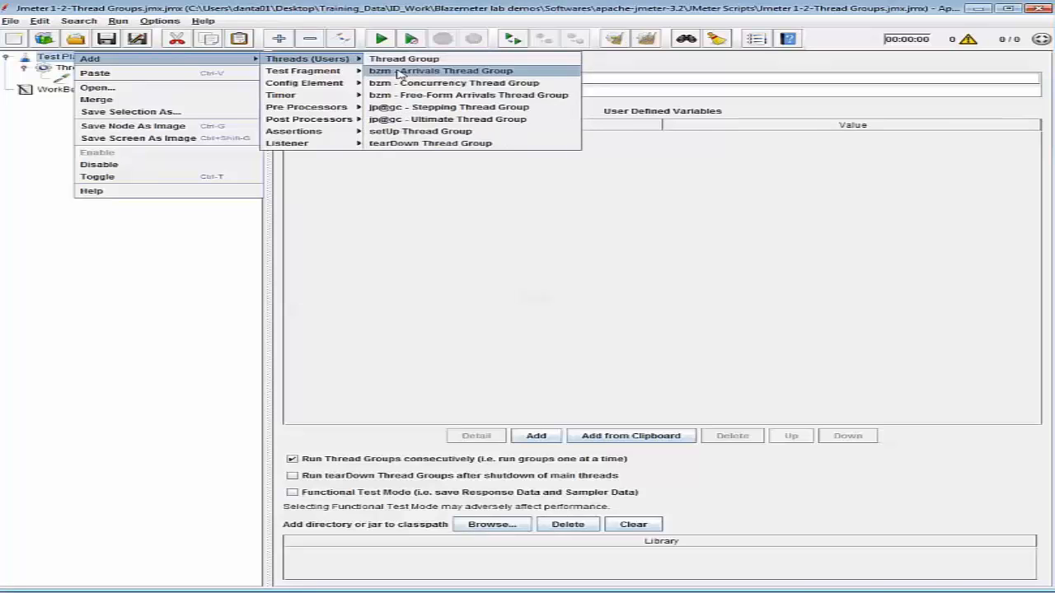
click(427, 120)
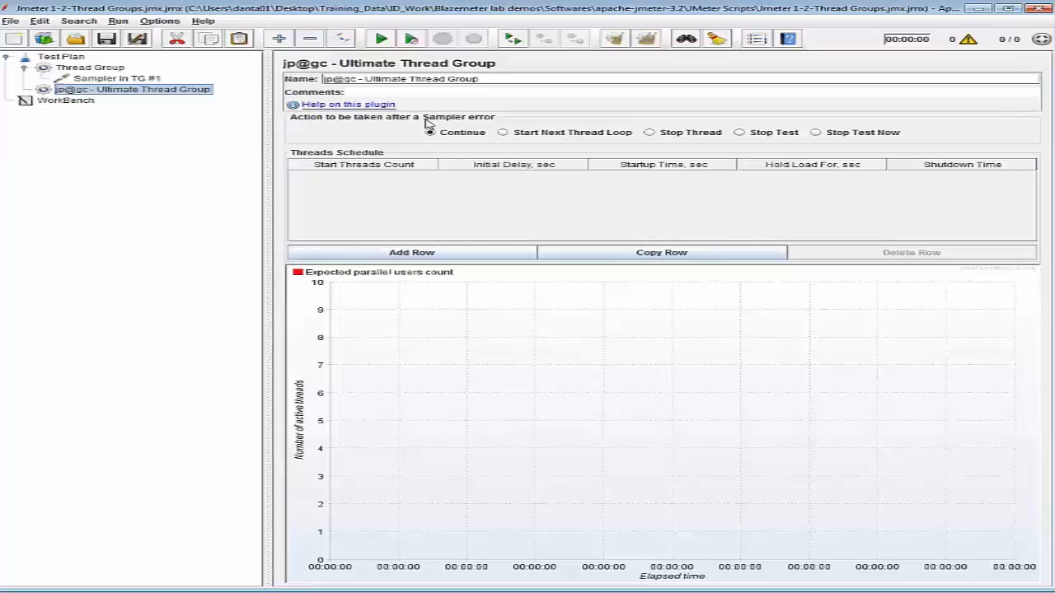
Add three rows to the Ultimate Thread Group's threads schedule.
click(429, 252)
click(430, 252)
click(430, 252)
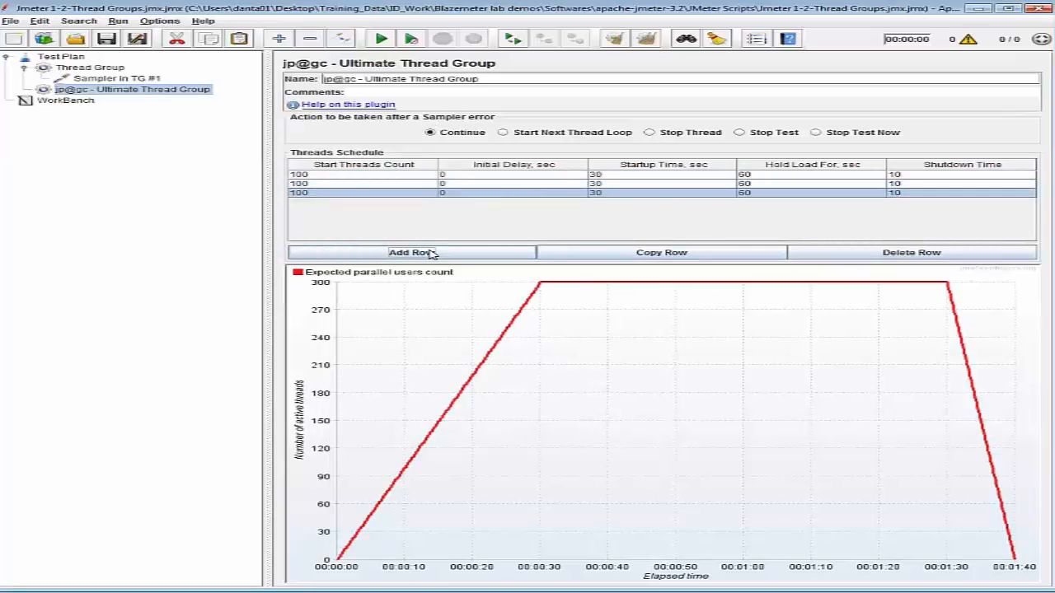
Set the first schedule row's start threads count to 3 and its startup time to 0 seconds.
click(375, 175)
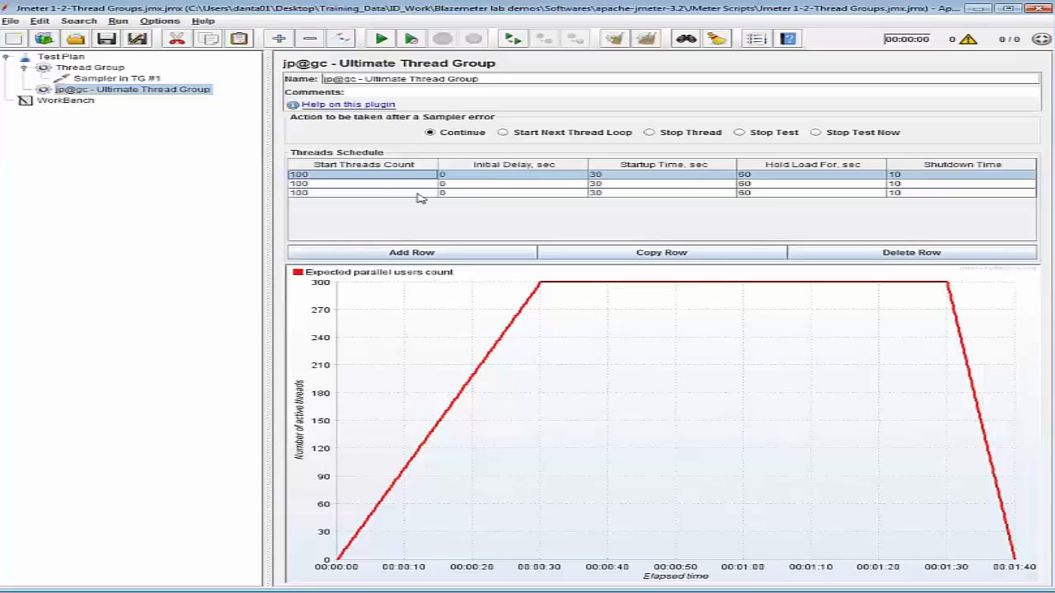
double_click(329, 177)
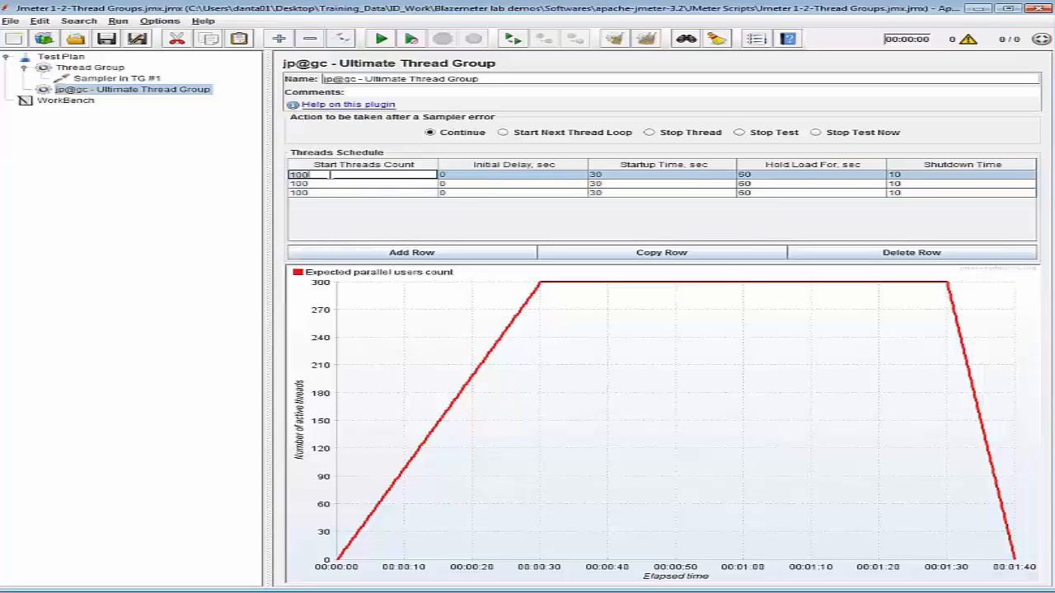
text(3)
click(622, 175)
double_click(607, 174)
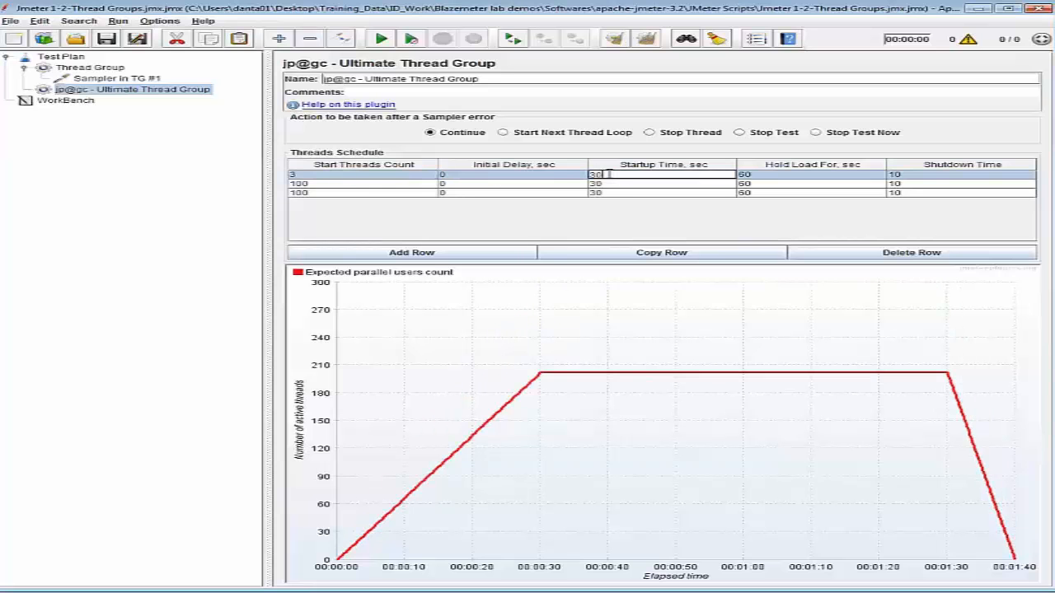
key(BackSpace)
key(BackSpace)
text(0)
Set the first schedule row's hold load time to 900 seconds and its shutdown time to 300 seconds.
double_click(764, 175)
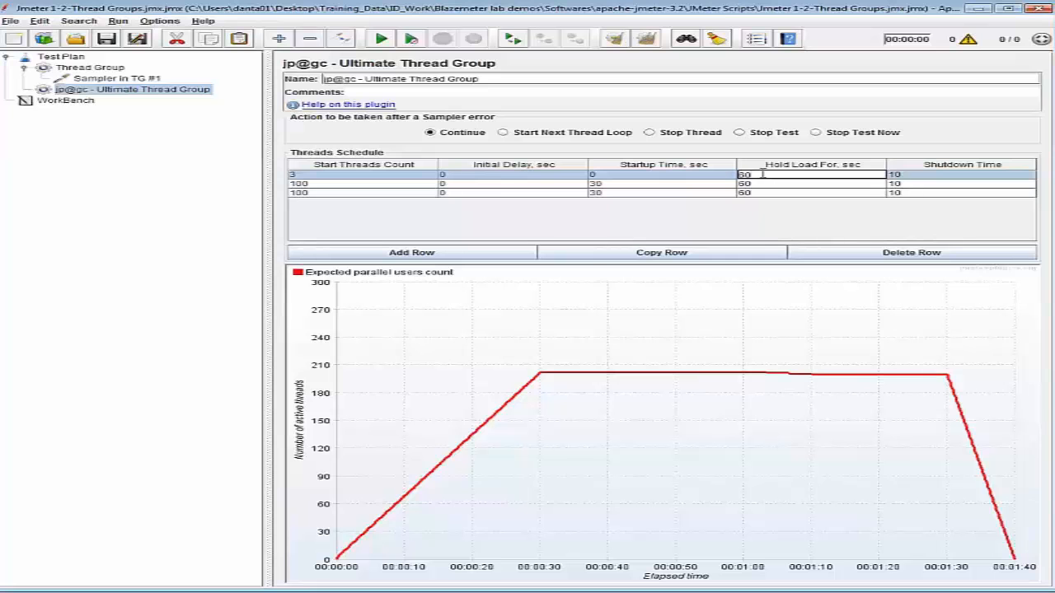
key(BackSpace)
key(BackSpace)
text(300)
click(905, 175)
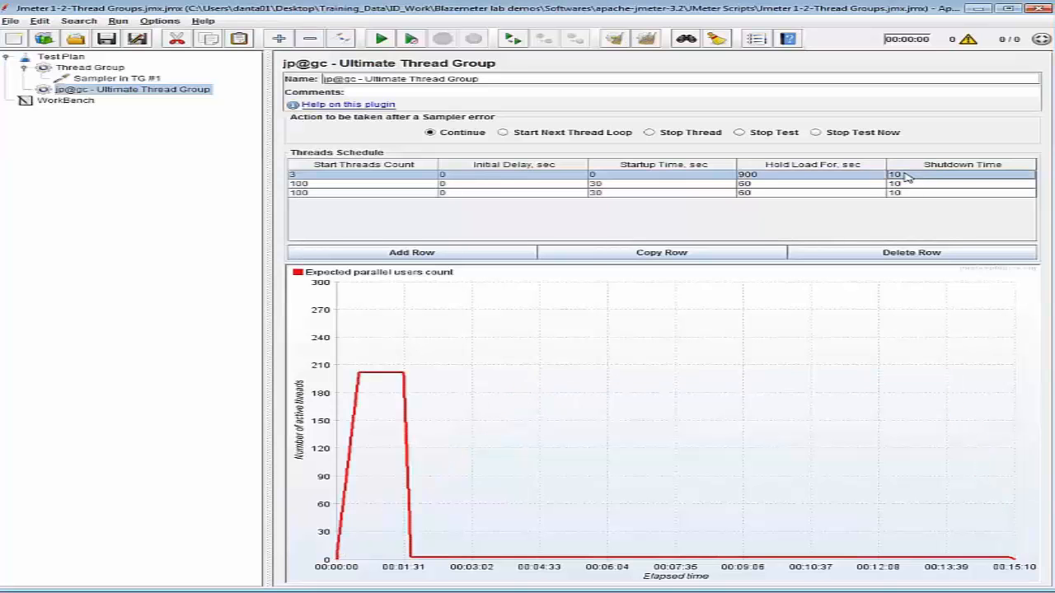
double_click(906, 175)
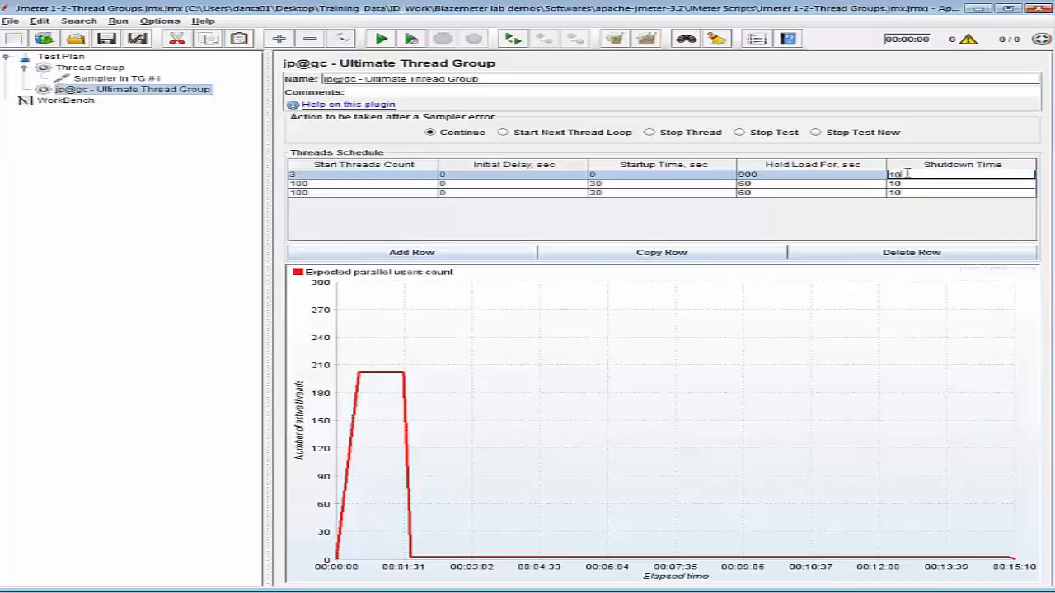
key(BackSpace)
key(BackSpace)
text(300)
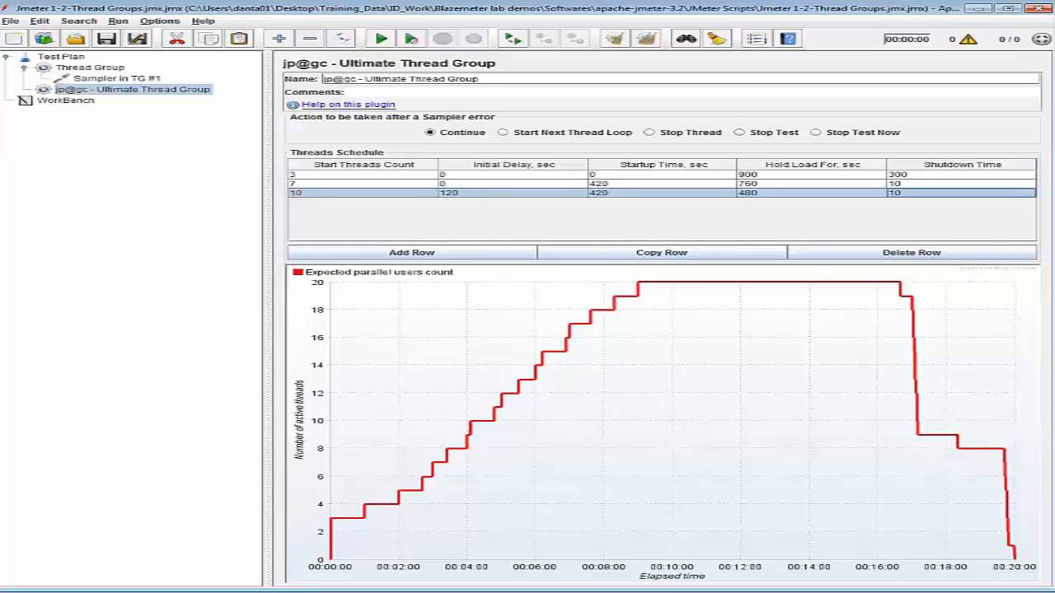
Add a jp@gc - Dummy Sampler to the Ultimate Thread Group.
right_click(147, 93)
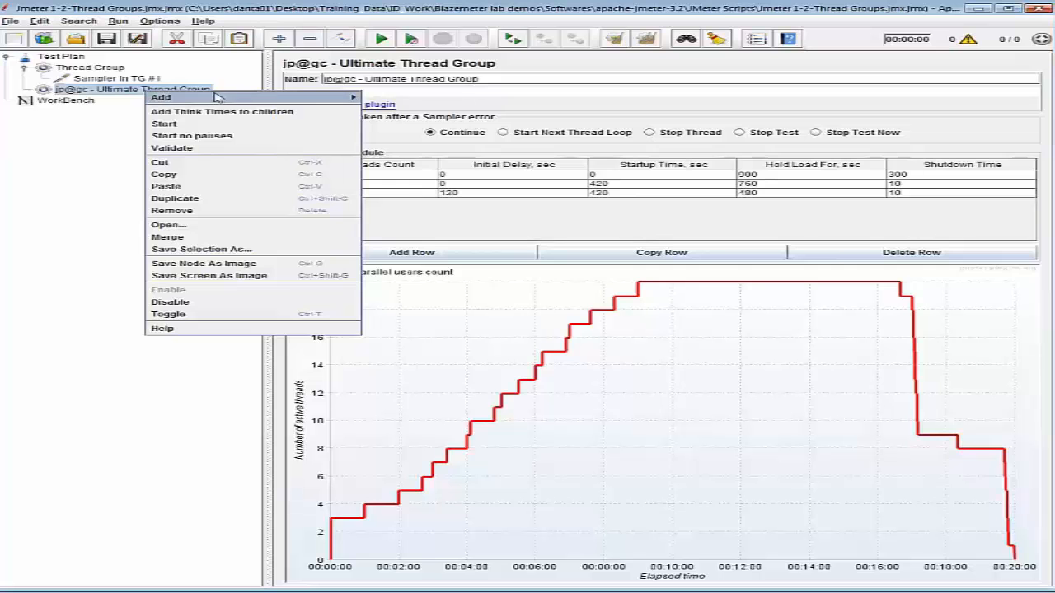
mouse_move(312, 98)
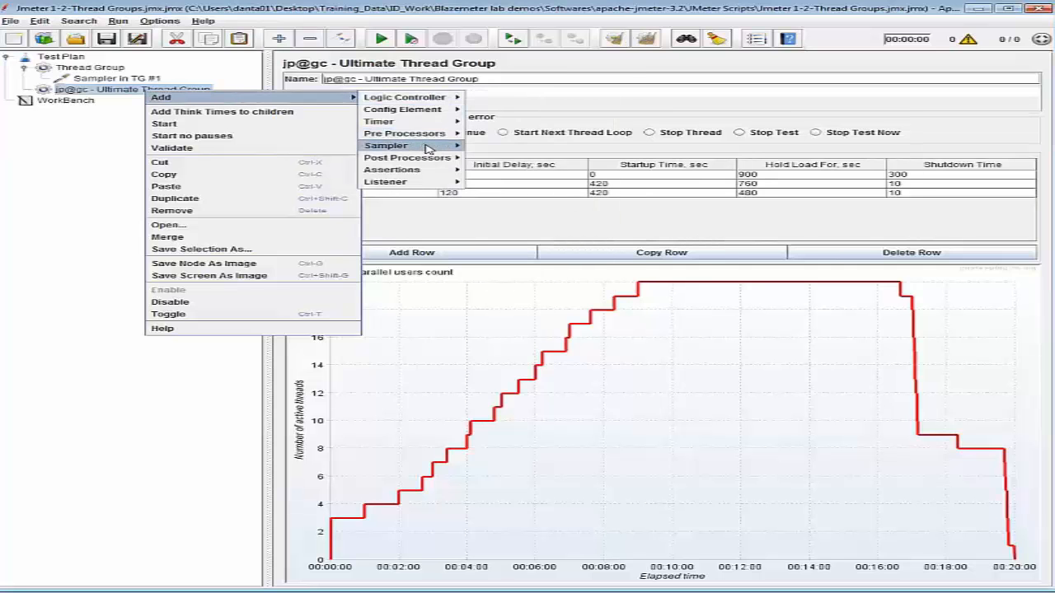
mouse_move(428, 149)
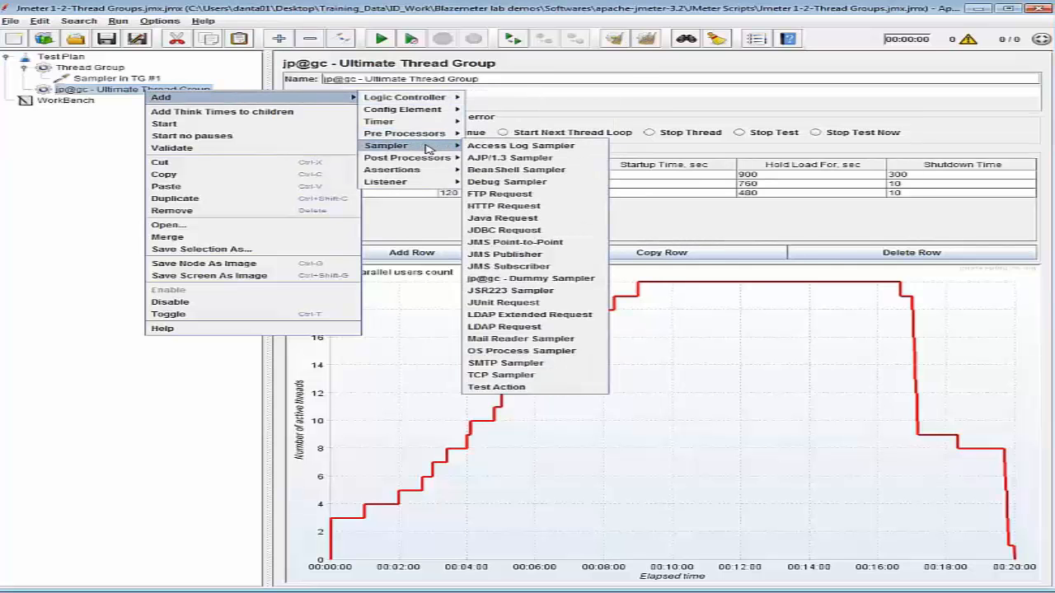
click(506, 280)
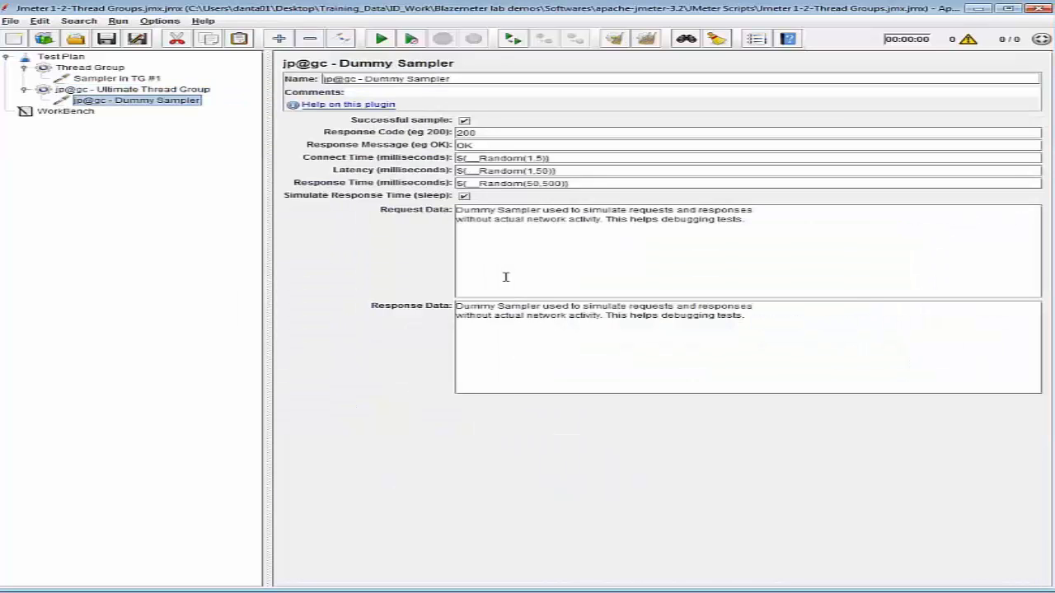
Rename the Ultimate Thread Group's dummy sampler as "Sampler in TG #2".
drag(469, 78, 288, 73)
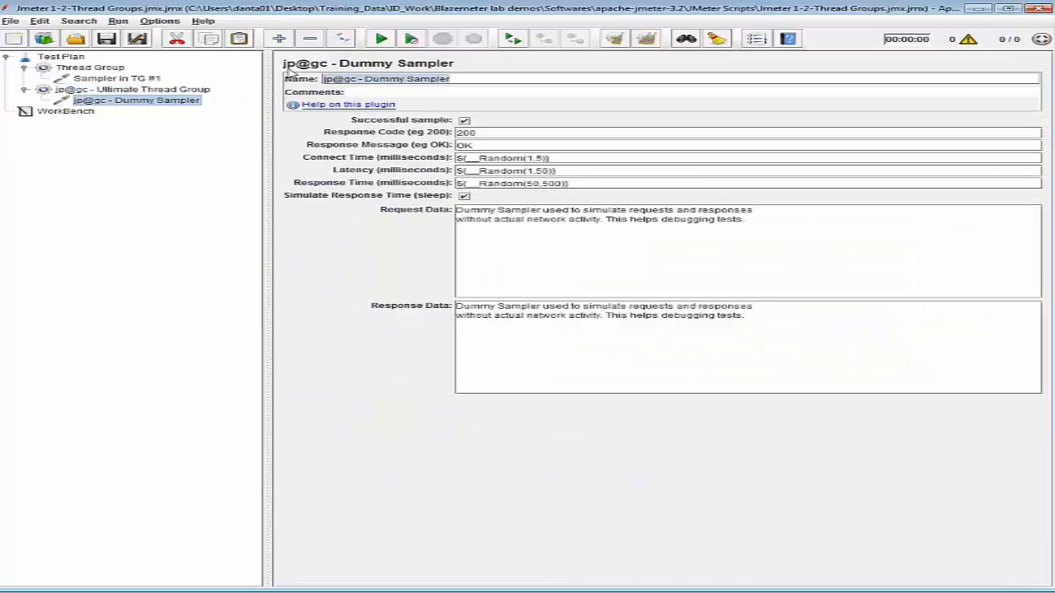
text(Sampler)
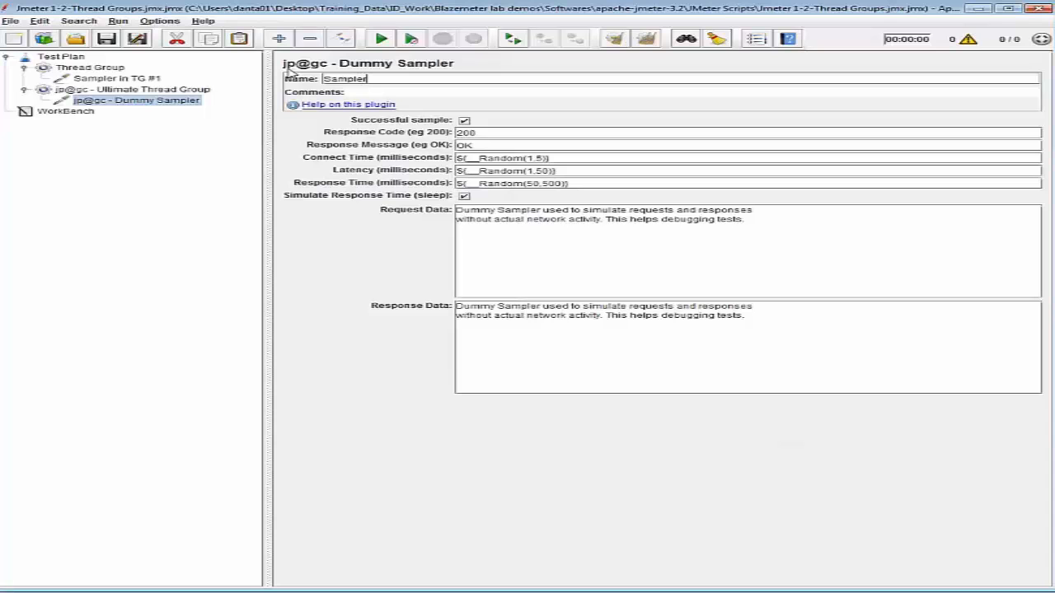
text( in TG #2)
Add a View Results Tree listener to the Test Plan.
click(72, 58)
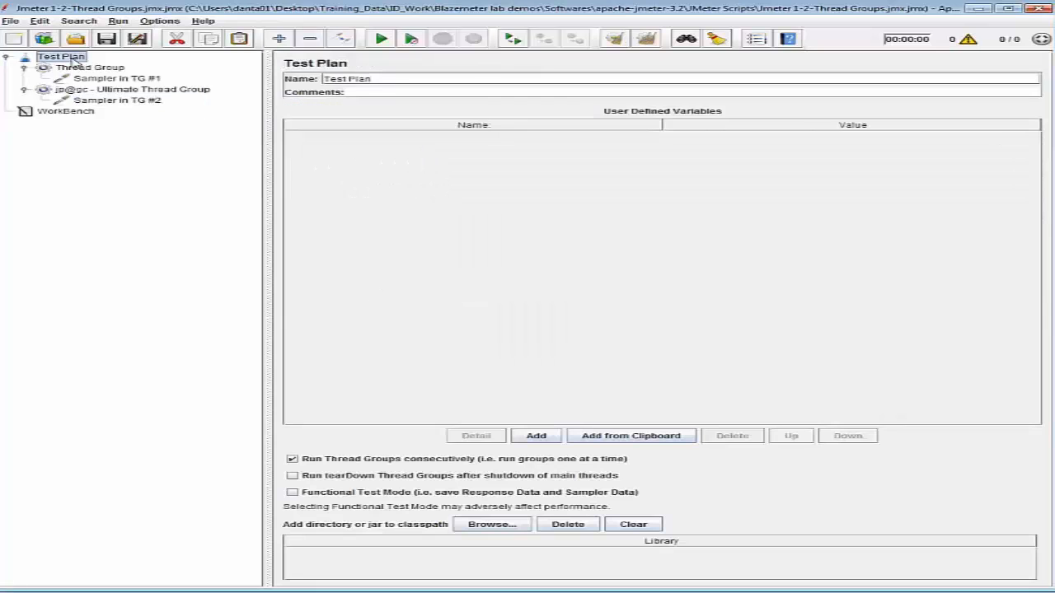
right_click(73, 61)
mouse_move(120, 67)
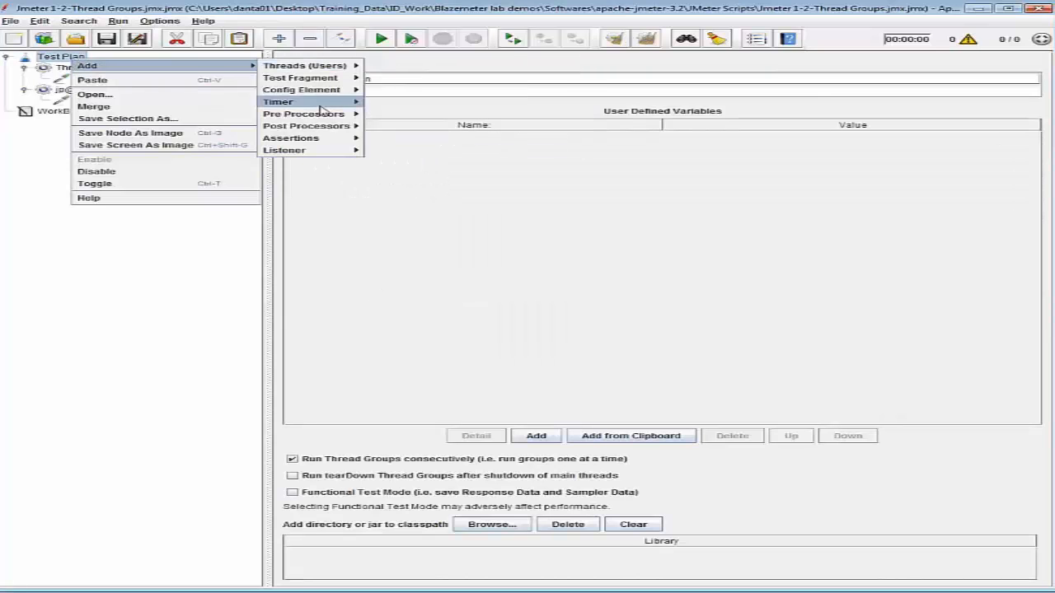
mouse_move(346, 152)
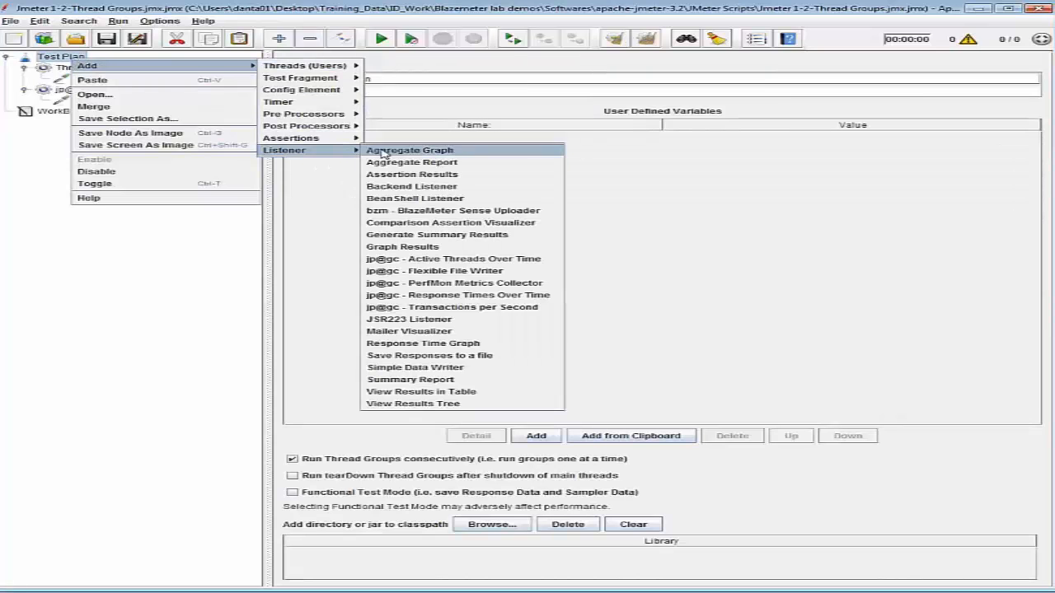
click(445, 404)
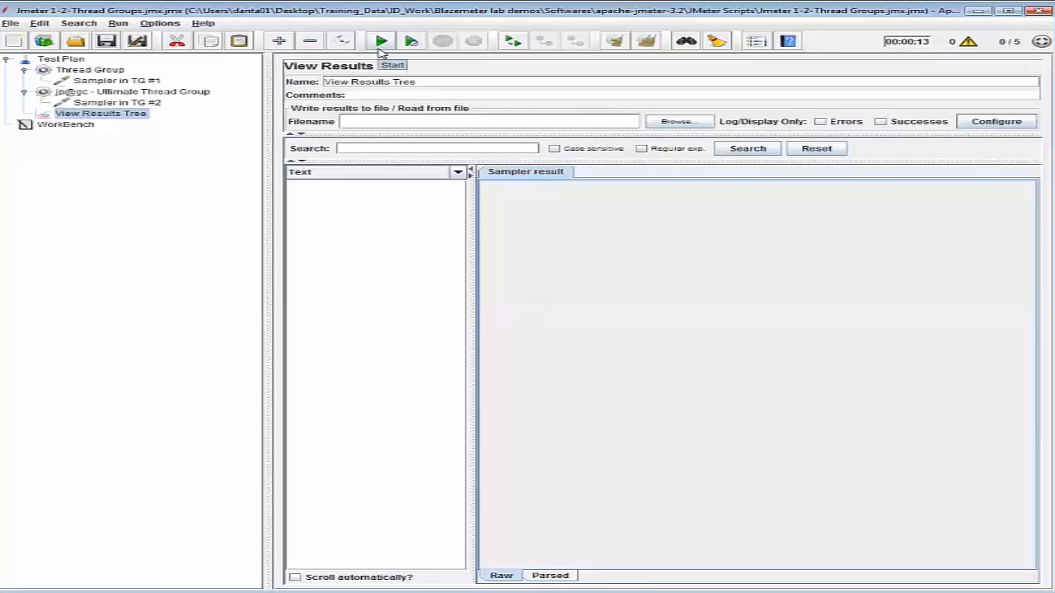
Run the test plan and open the first "Sampler in TG #1" result in the View Results Tree.
click(380, 46)
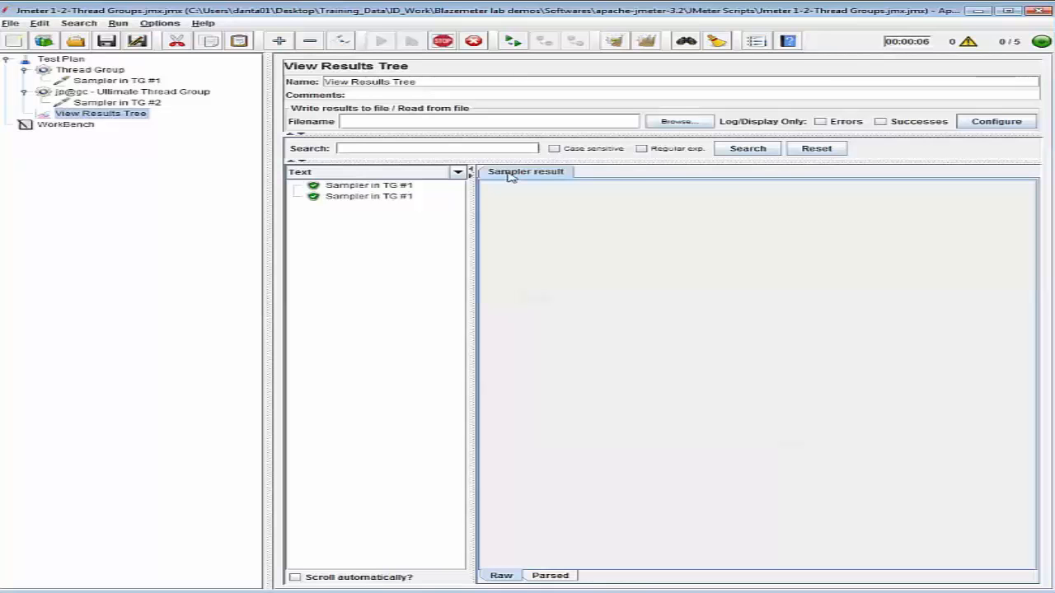
click(382, 189)
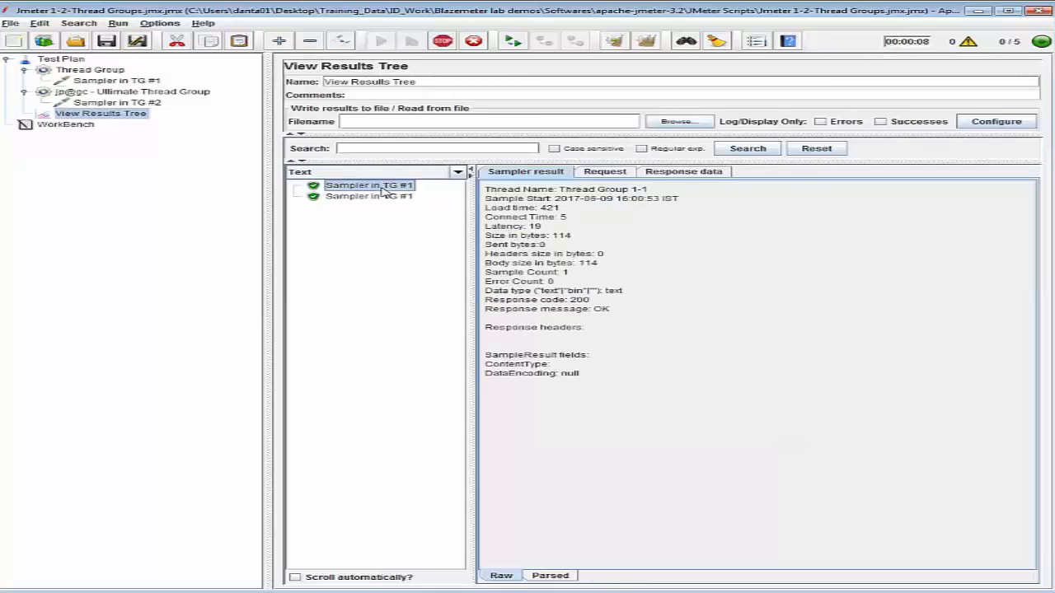